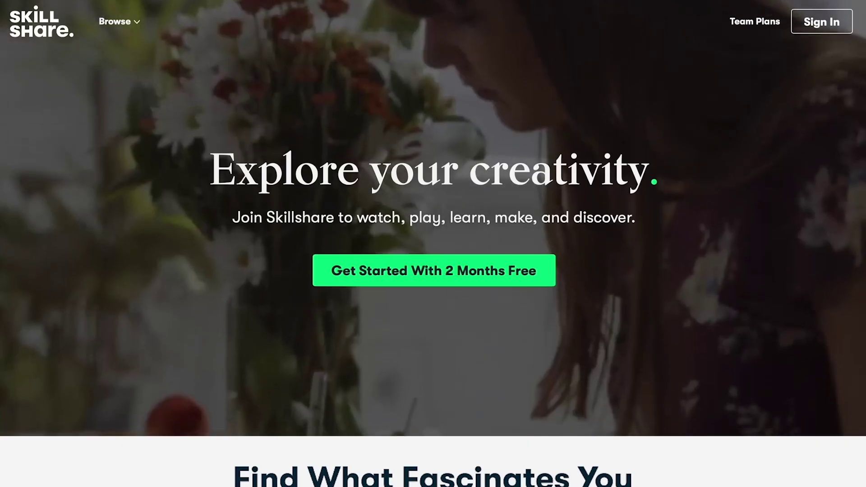
Step: Scroll the Skillshare homepage, switch class categories and scroll through the Creativity class list
scroll(433, 244, "down", 5)
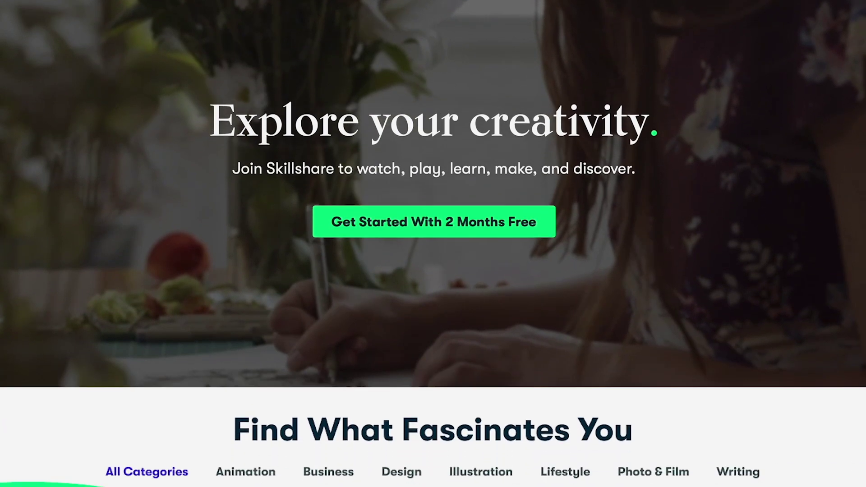
scroll(434, 244, "down", 4)
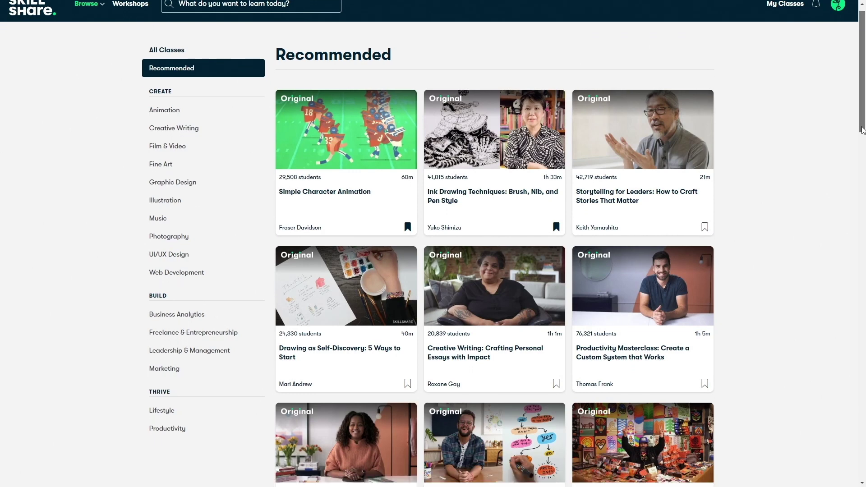
left_click_drag(863, 126, 865, 336)
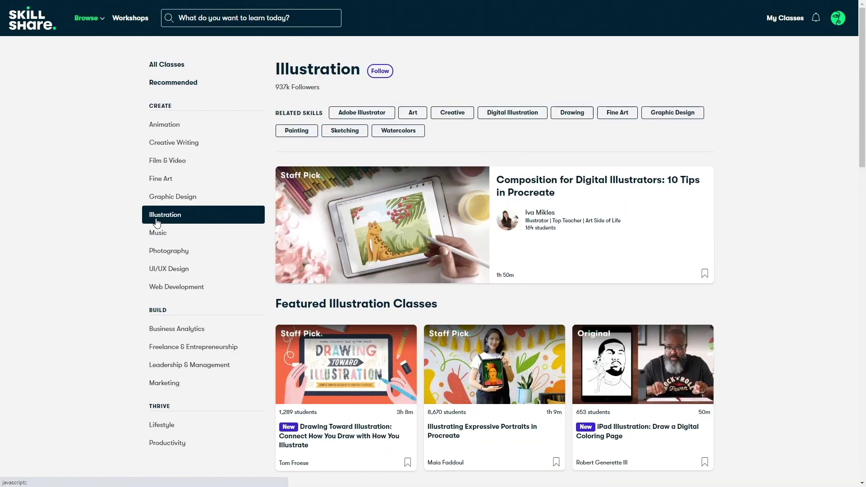
left_click(169, 197)
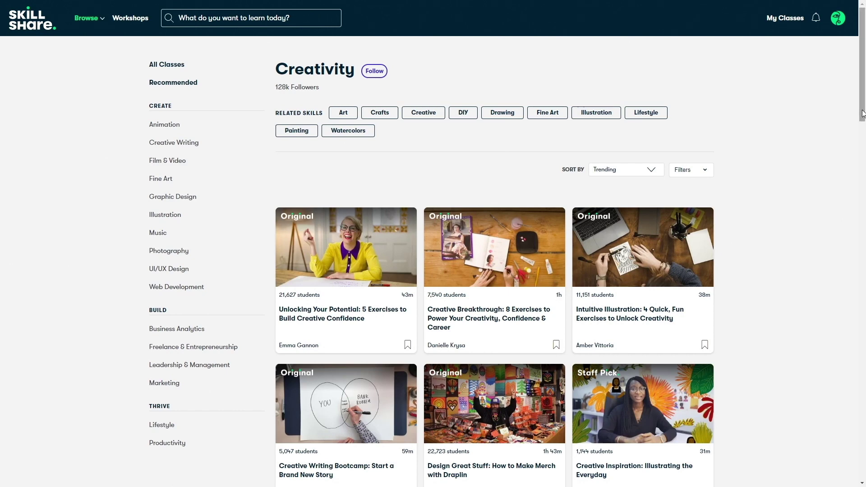
left_click_drag(865, 111, 824, 290)
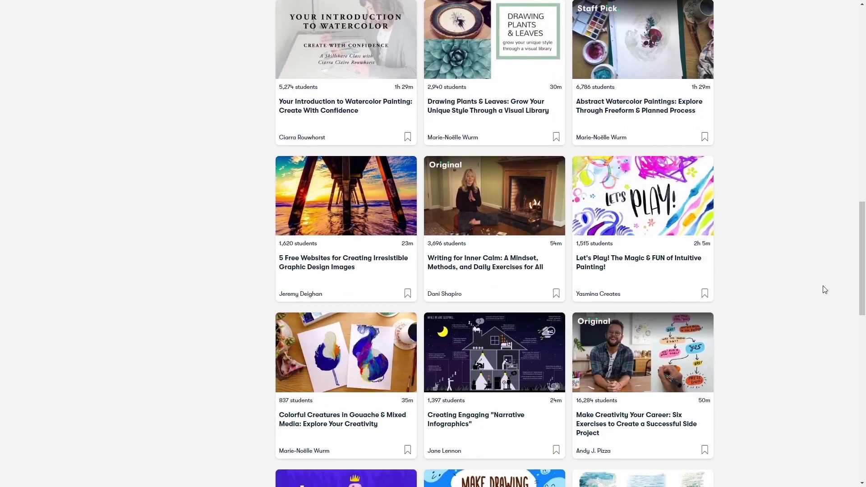
left_click_drag(862, 256, 842, 319)
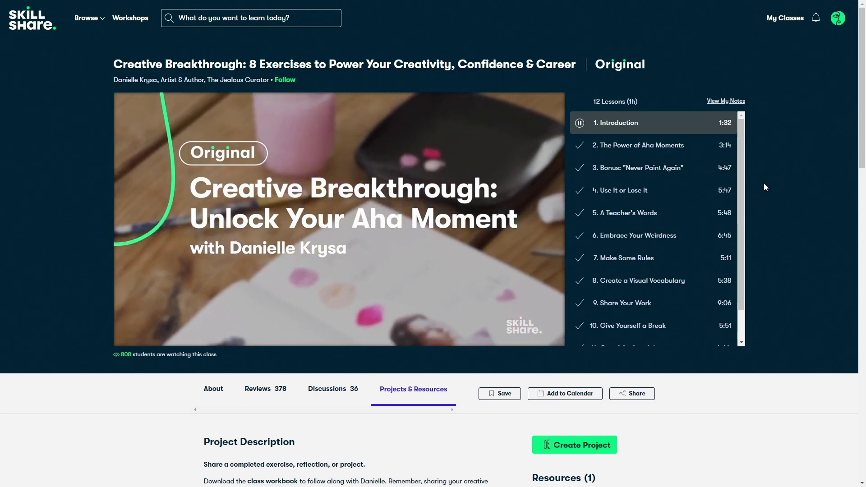
Step: Jump through lessons 3, 7 (Make Some Rules), 9 (Share Your Work) and 10 (Give Yourself a Break)
left_click(638, 167)
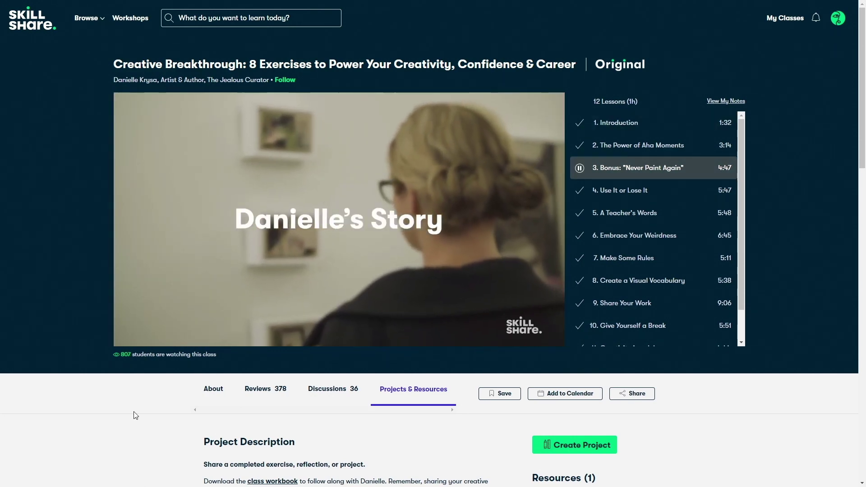
left_click(607, 226)
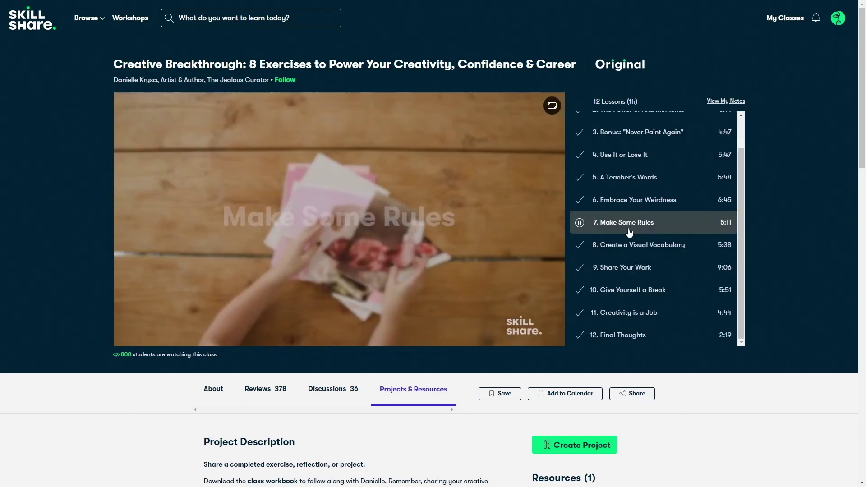
left_click(595, 268)
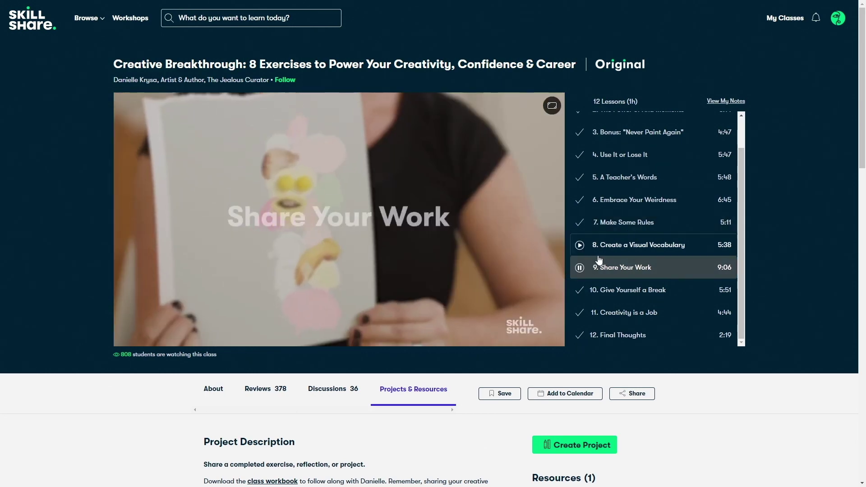
left_click(615, 291)
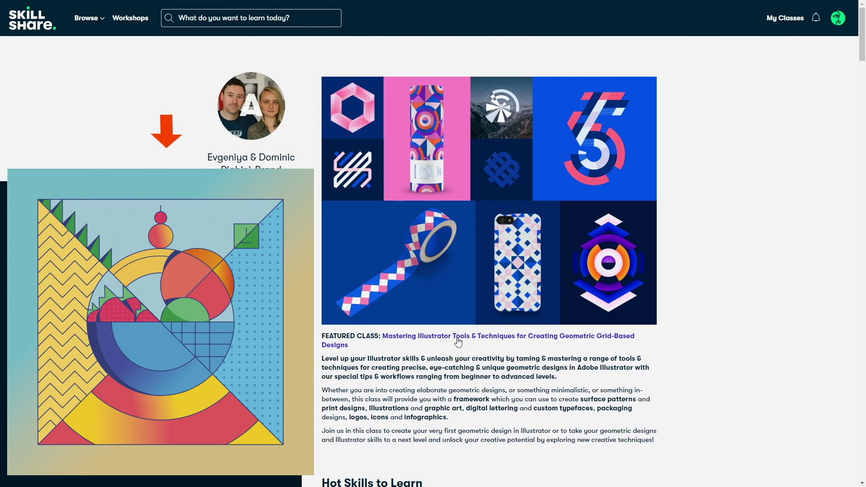
Step: Open the featured geometric grid-based design class and scroll down its page
left_click(458, 342)
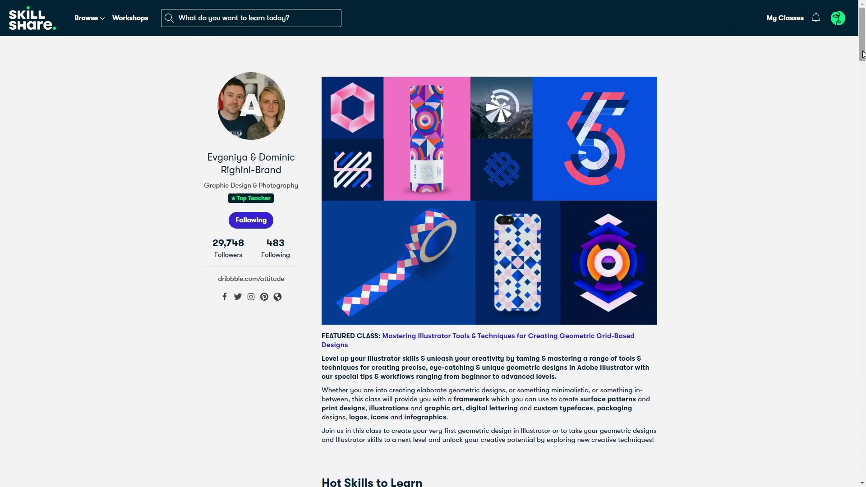
scroll(861, 103, "down", 9)
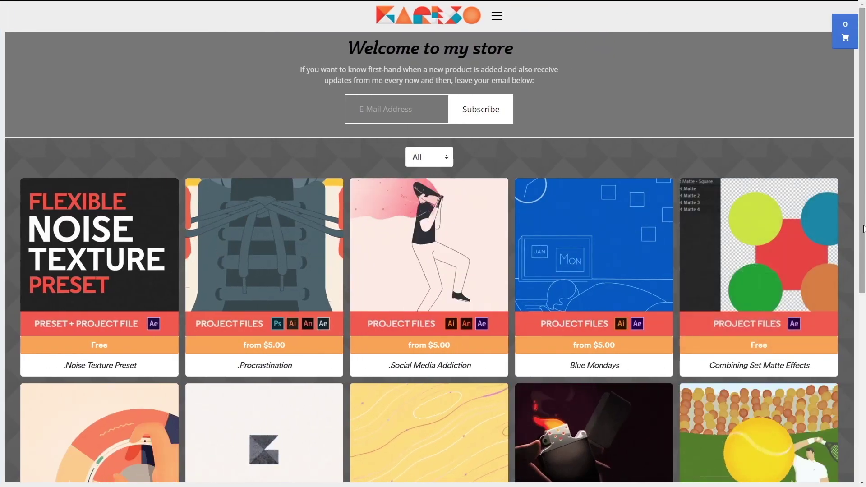
Step: Scroll the Garezzo store page and open the free Noise Texture Preset product
left_click_drag(864, 229, 864, 422)
left_click(132, 269)
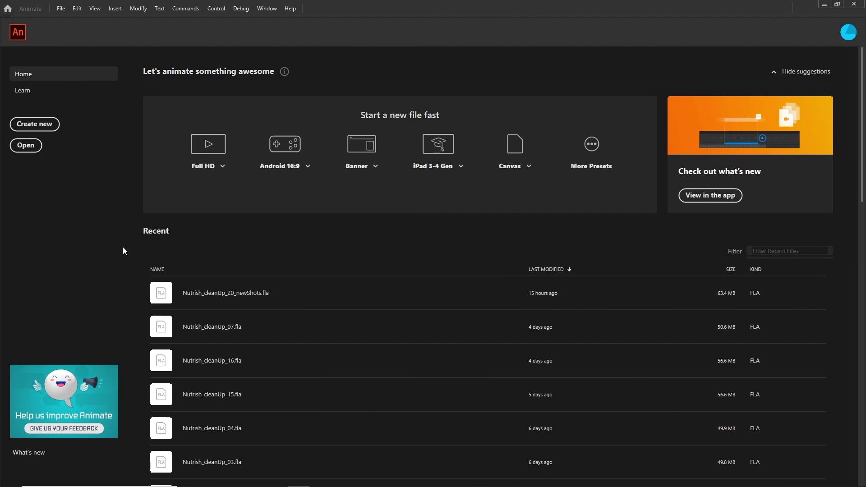
Step: Make a new Animate document, Untitled-1, sized 1080 × 1080 pixels with a 24 fps frame rate
key("ctrl+n")
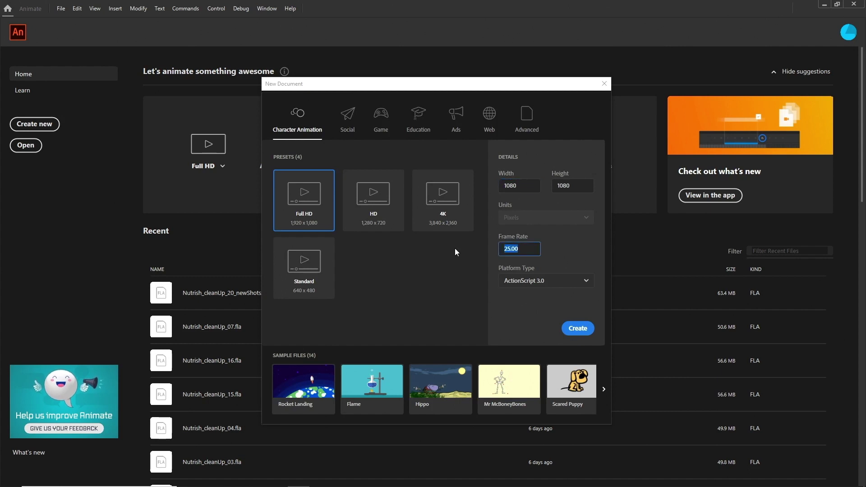
type("24")
left_click(577, 330)
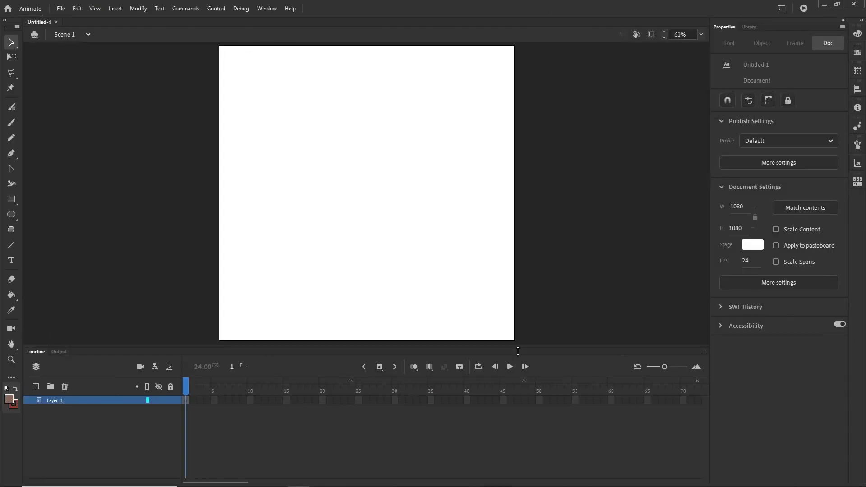
Step: Rename Layer_1 to Rough_Pass and import the rough animation image sequence to the stage
double_click(93, 409)
left_click(61, 8)
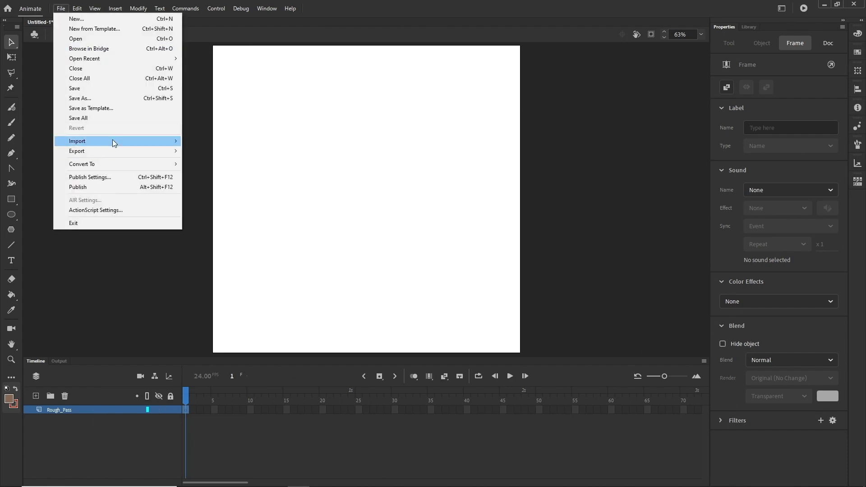
mouse_move(114, 142)
left_click(230, 144)
double_click(404, 227)
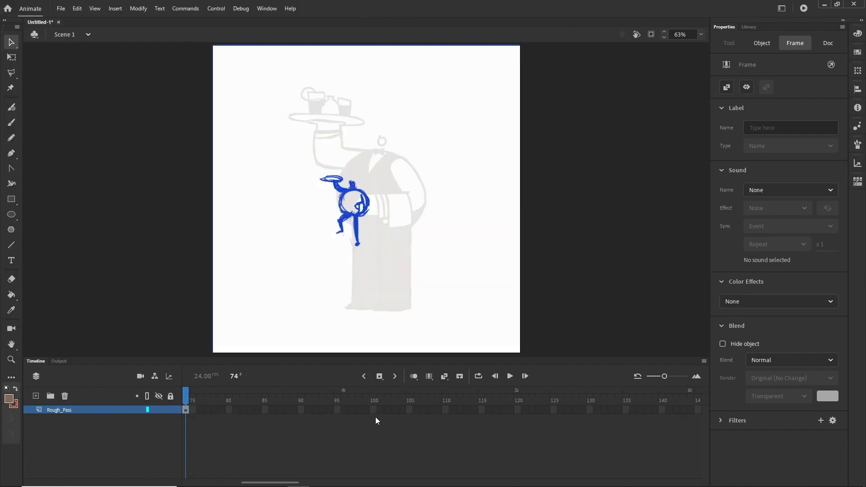
Step: Add a Styleframe layer, import the crowd styleframe image and scale it to fit the stage
left_click(61, 411)
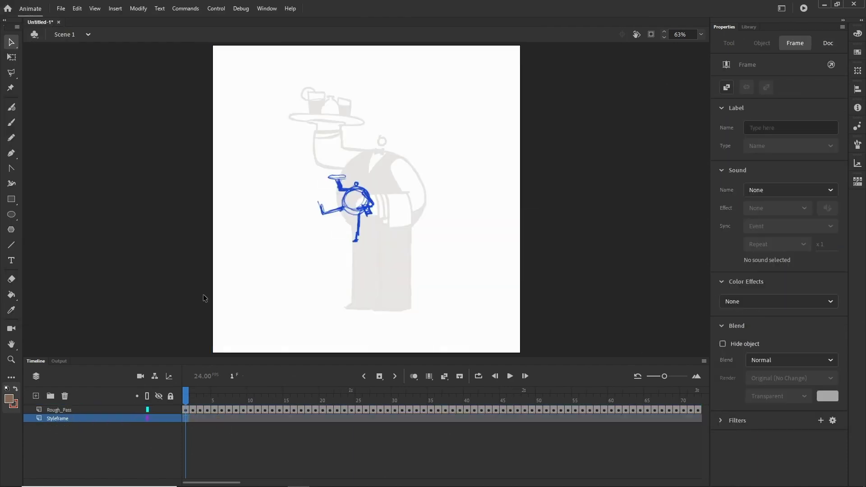
left_click(60, 8)
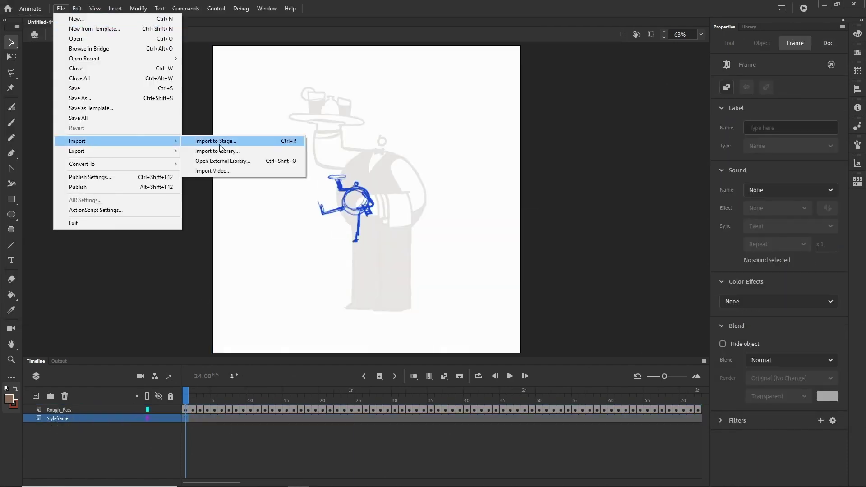
left_click(194, 139)
left_click(313, 19)
key("Escape")
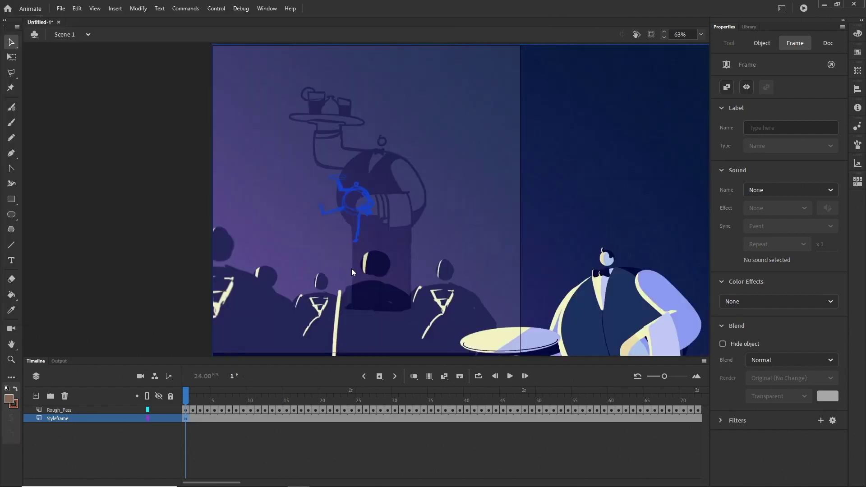
left_click(795, 147)
left_click(96, 418)
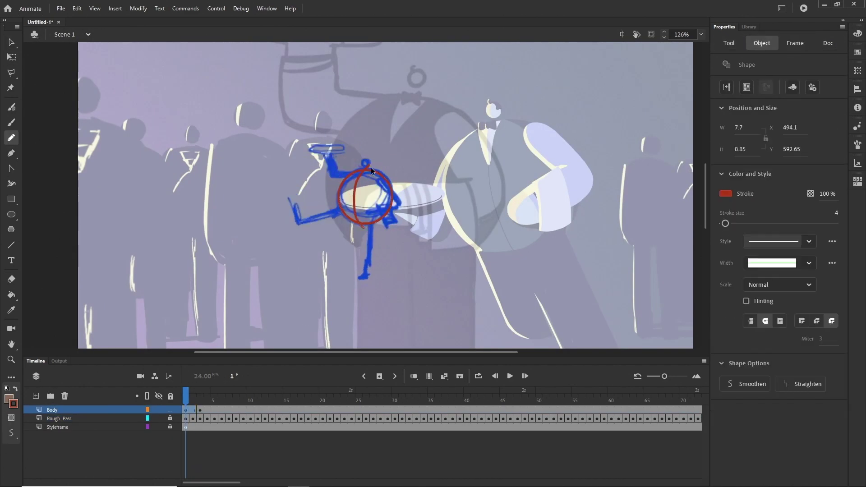
Step: Adjust the red body circle frame by frame with onion skin and loop playback, up to frame 36
left_click(369, 196)
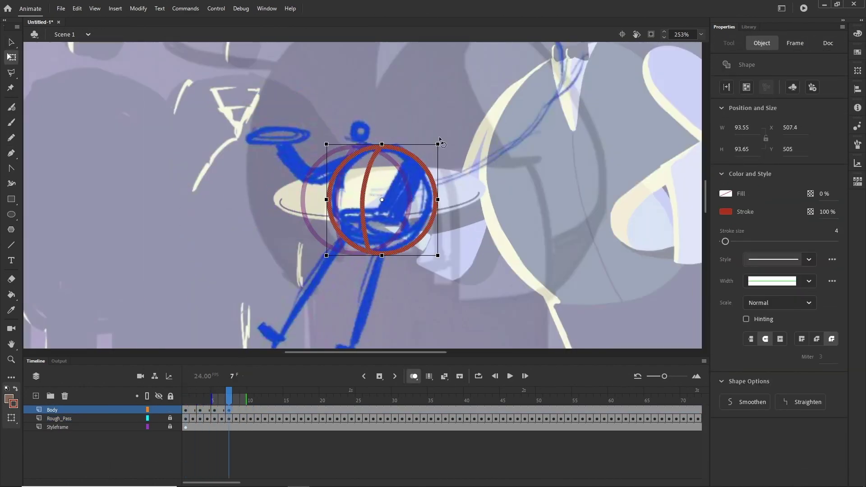
left_click(209, 401)
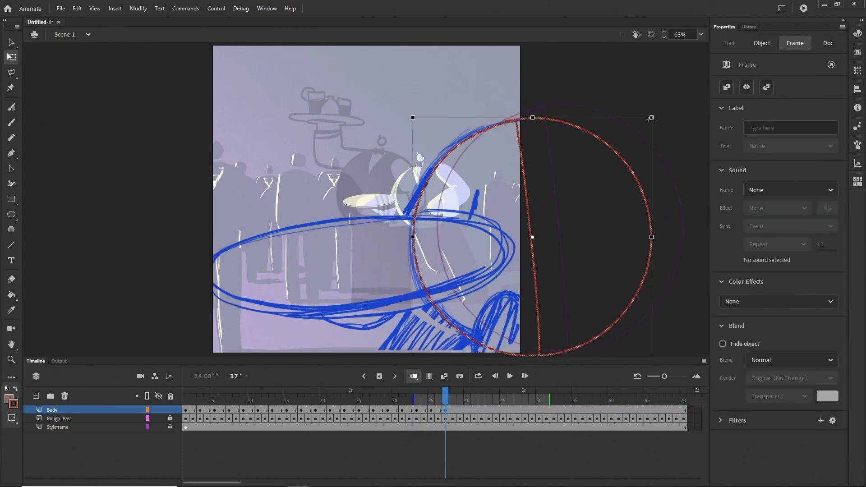
left_click(432, 401)
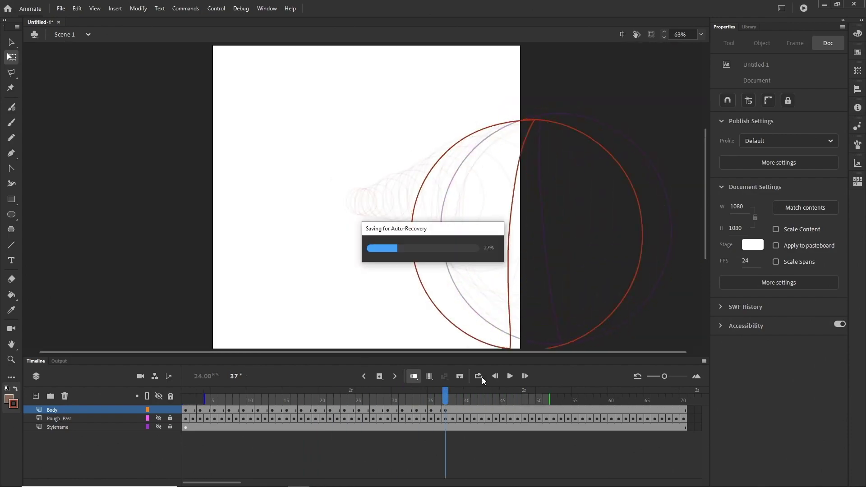
left_click(479, 376)
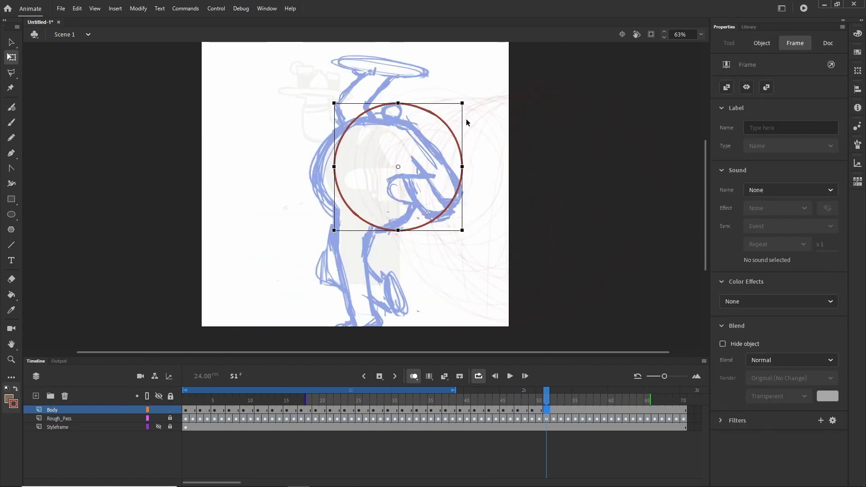
left_click(575, 412)
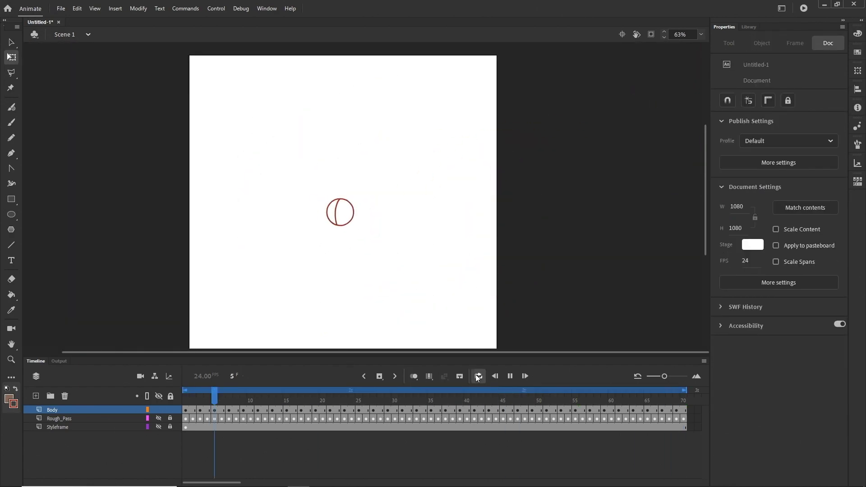
left_click(431, 400)
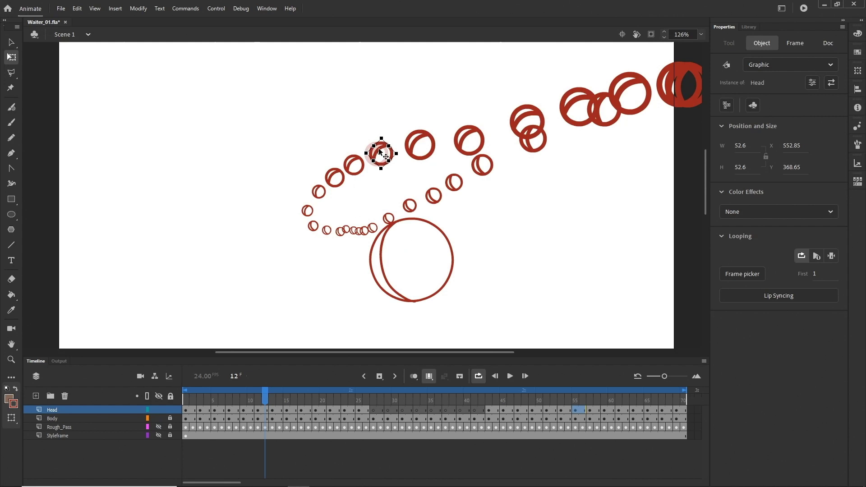
Step: Nudge the head circle into place on its frame, zoom in on the head drawings, and return to frame 1
left_click_drag(378, 148, 418, 143)
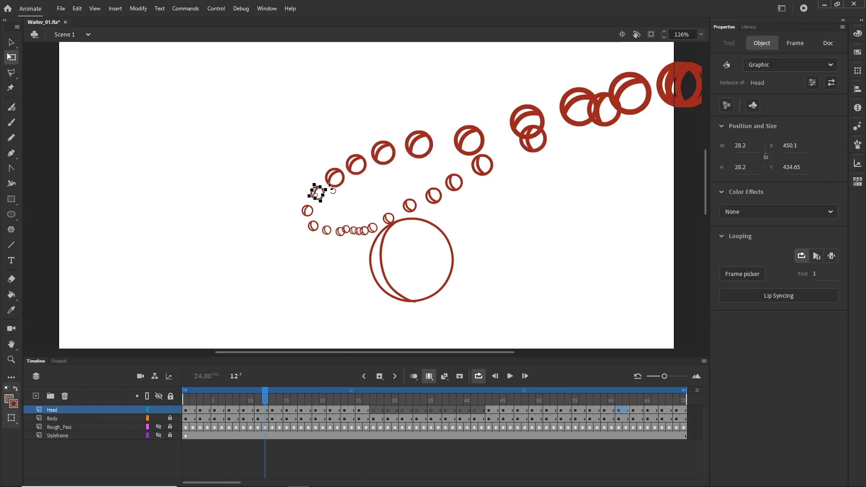
key("ctrl+equal")
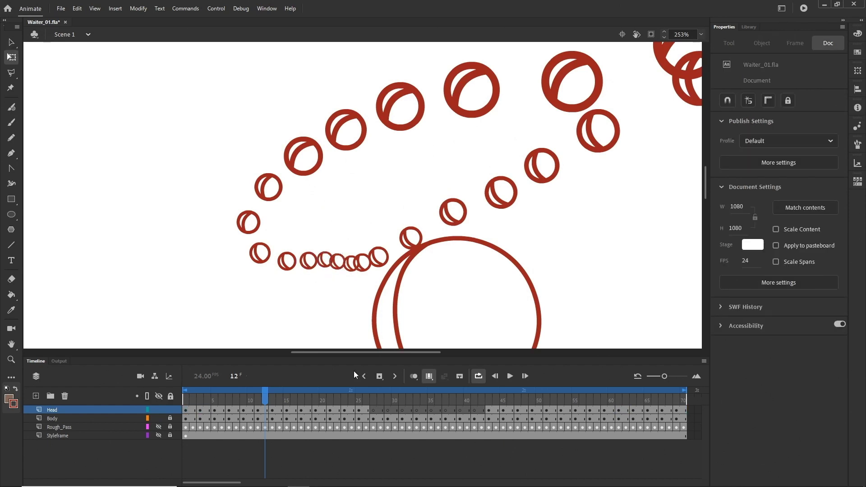
left_click(182, 398)
Step: Turn on onion skin and scrub the timeline to frame 35 to review the leg motion
left_click(414, 377)
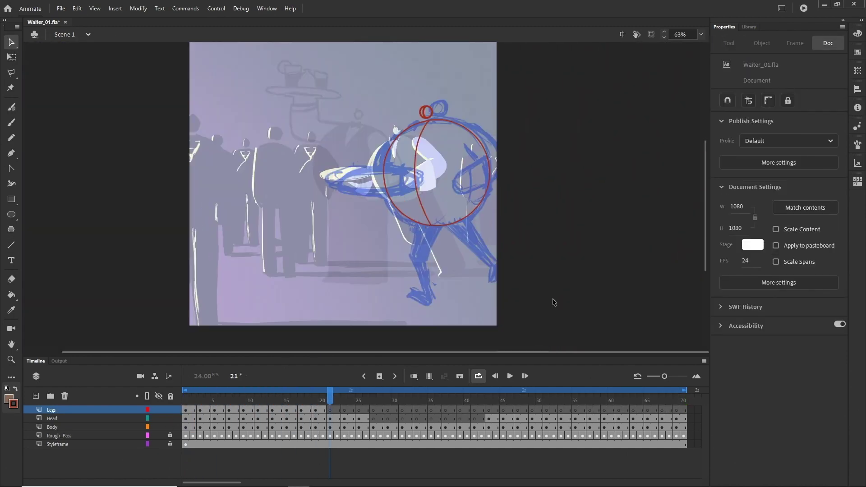
mouse_move(361, 393)
left_mouse_down()
mouse_move(323, 391)
mouse_move(499, 390)
mouse_move(439, 387)
left_mouse_up()
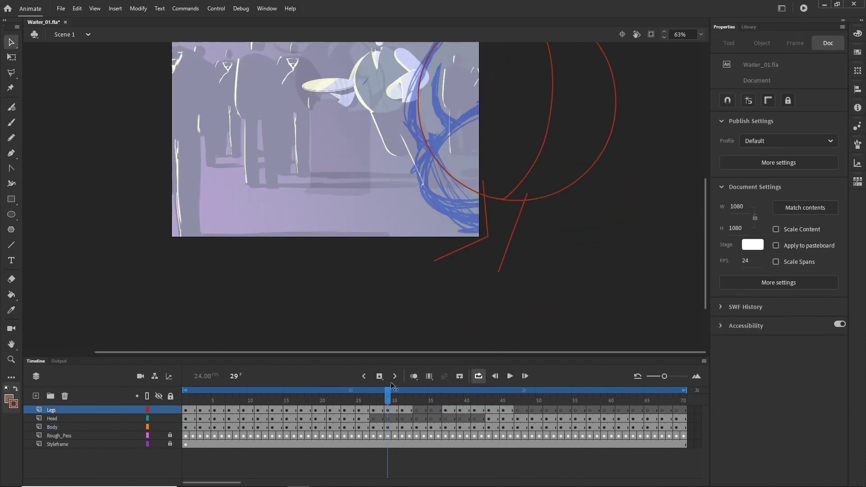
left_click_drag(391, 383, 426, 393)
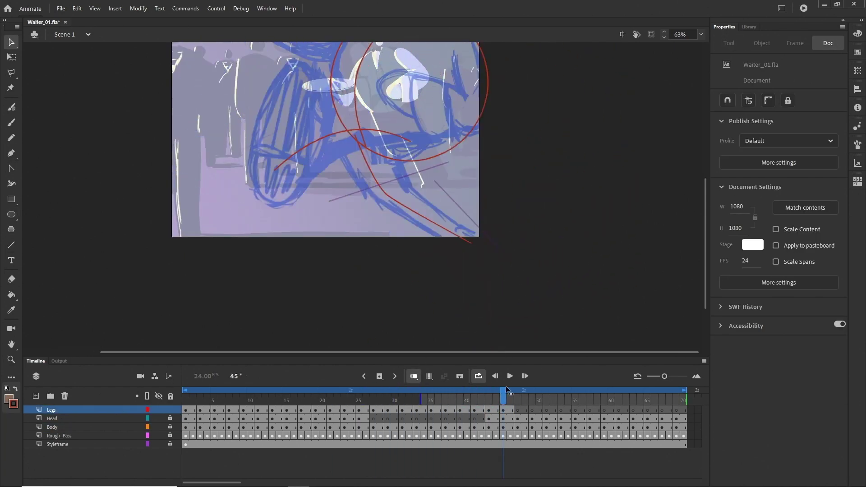
key("v")
key("p")
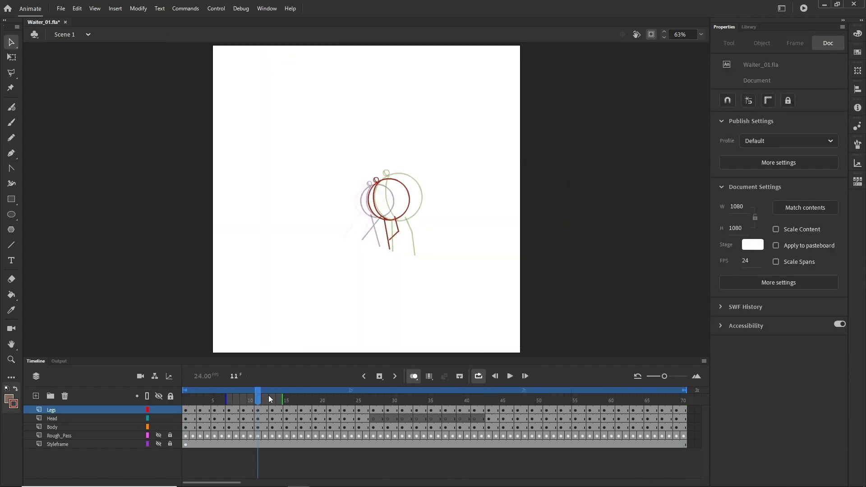
Step: Stop the loop playback, step back several frames and zoom in on the legs
key("Return")
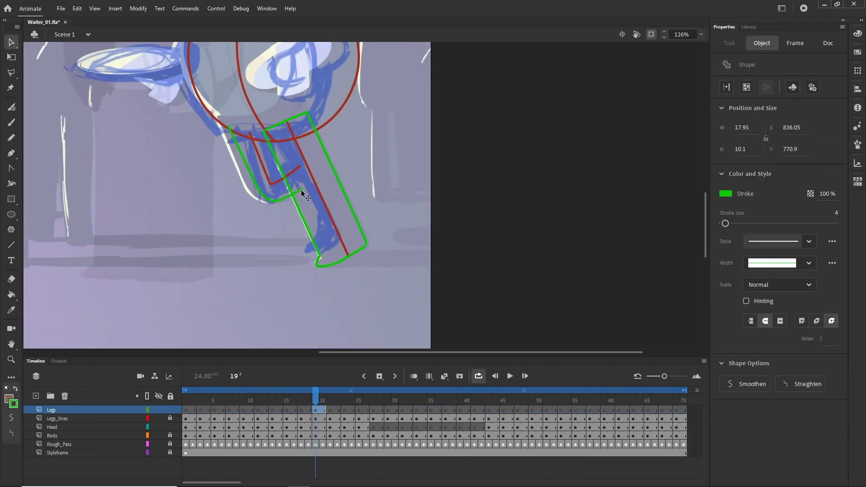
key("comma")
key("comma")
key("p")
key("comma")
key("comma")
key("comma")
key("comma")
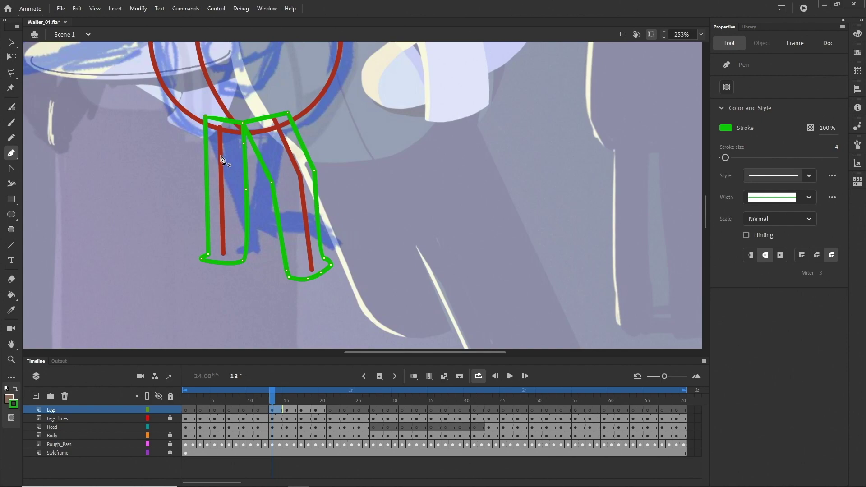
key("comma")
key("p")
key("ctrl+equal")
key("comma")
key("comma")
key("comma")
key("comma")
key("comma")
key("p")
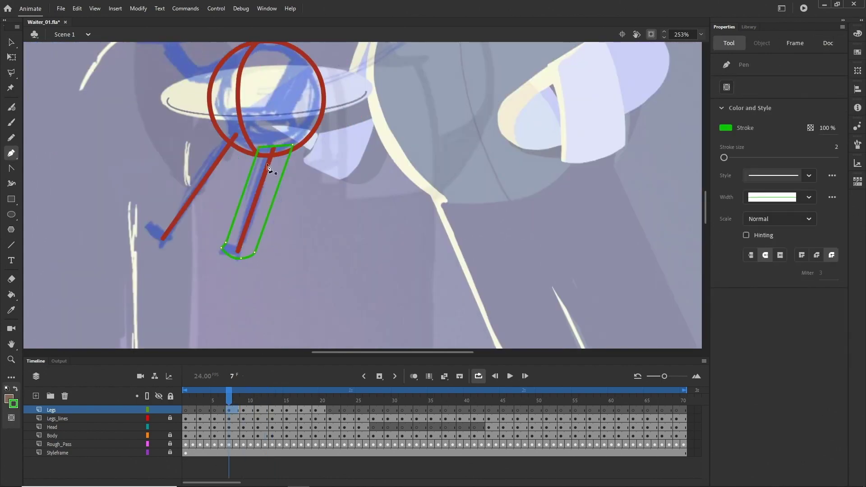
Step: Draw a closed Pen outline around the leg on the next frame and curve it with Free Transform
left_click(202, 410)
left_click(343, 398)
key("ctrl+minus")
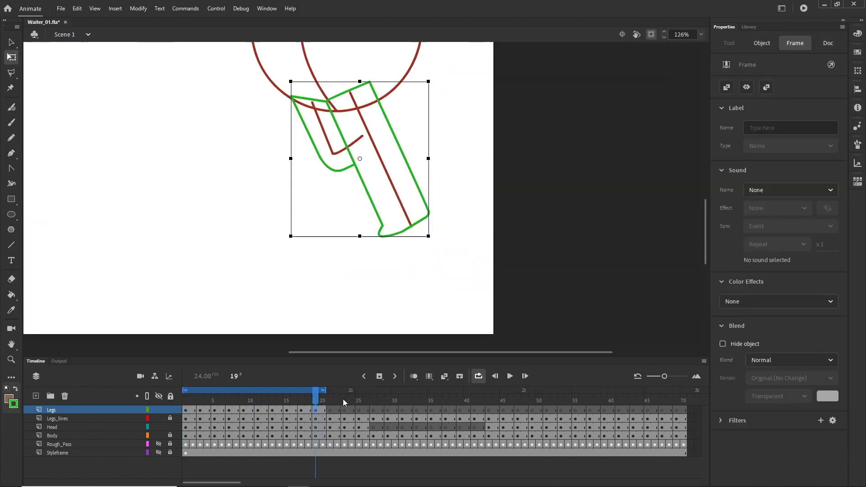
left_click(312, 110)
left_click(302, 204)
left_click(350, 276)
left_click(391, 258)
key("ctrl+minus")
key("q")
left_click(449, 250)
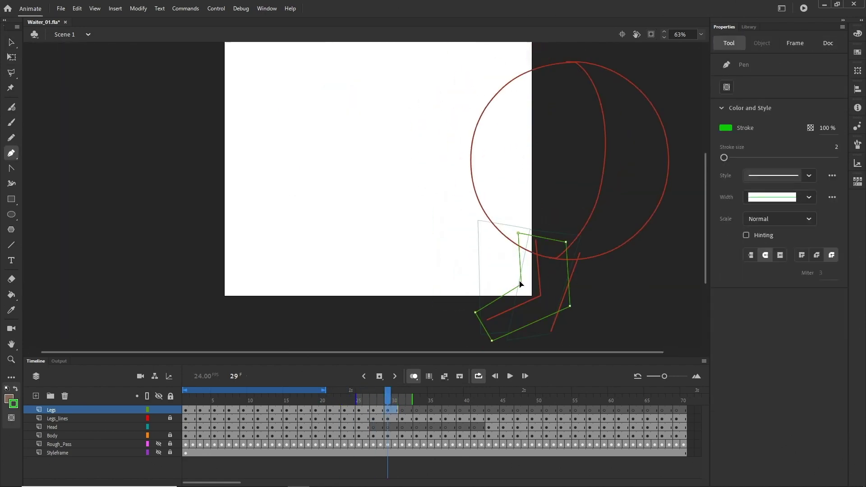
left_click_drag(424, 262, 427, 216)
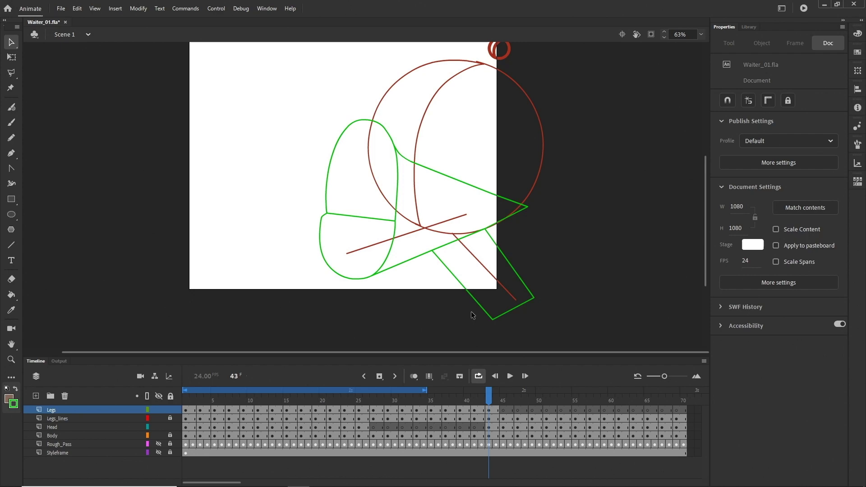
left_click(430, 213)
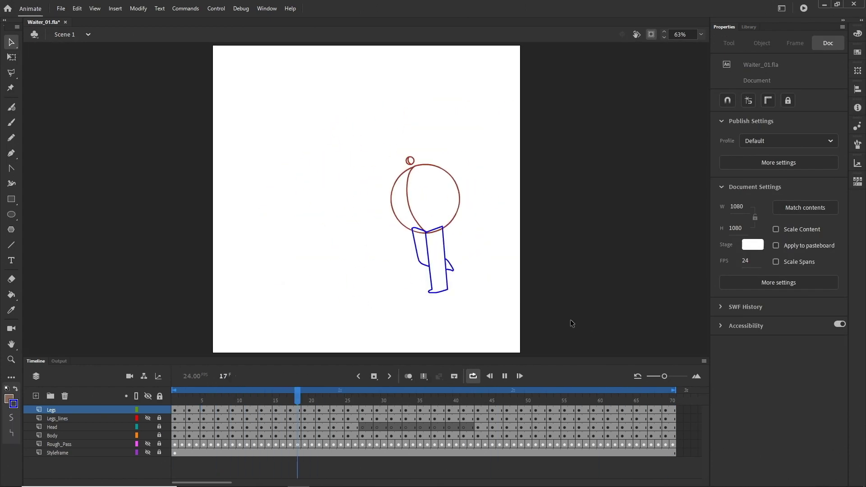
left_click(343, 398)
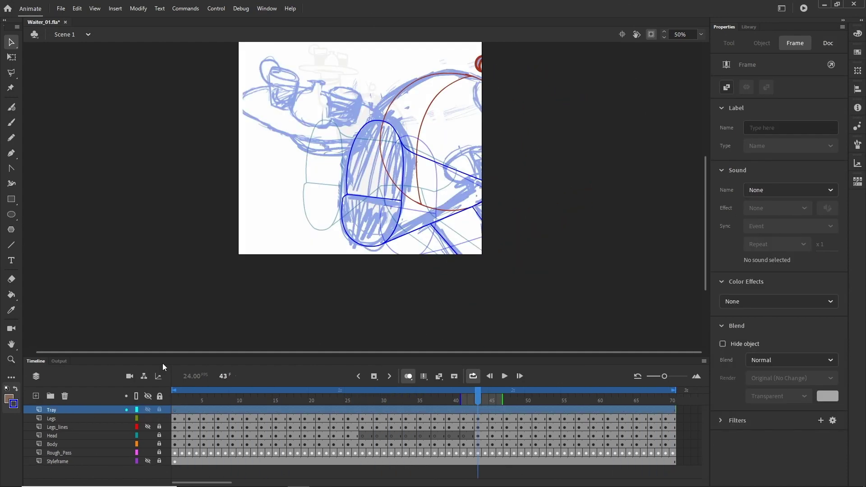
Step: On the Tray layer, draw a pink-stroked oval over the sketched tray
right_click(177, 408)
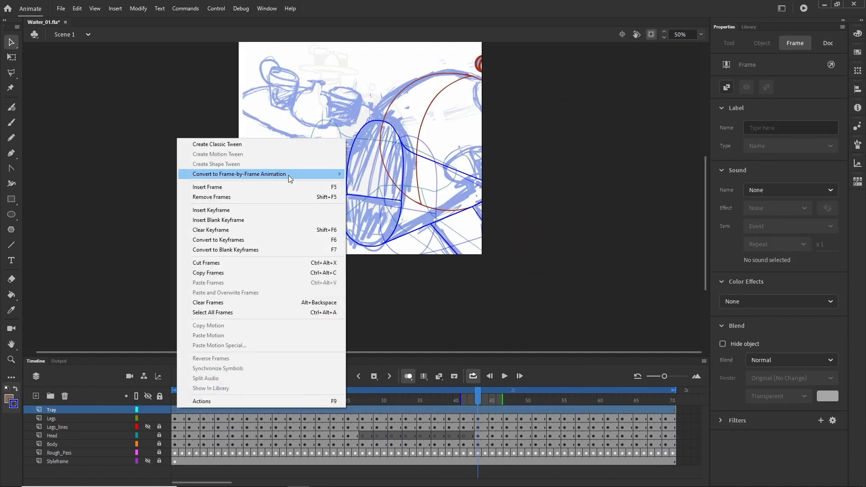
left_click(176, 400)
left_click_drag(336, 405, 327, 405)
key("ctrl+1")
key("o")
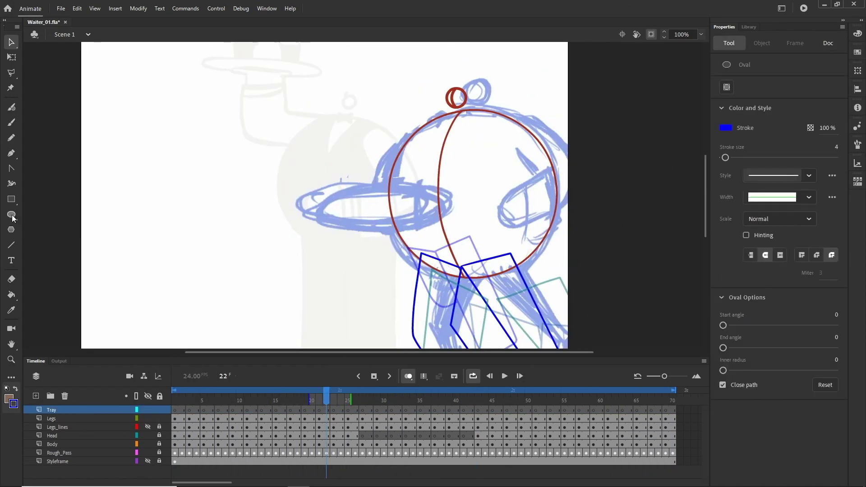
left_click_drag(319, 184, 451, 229)
left_click(736, 245)
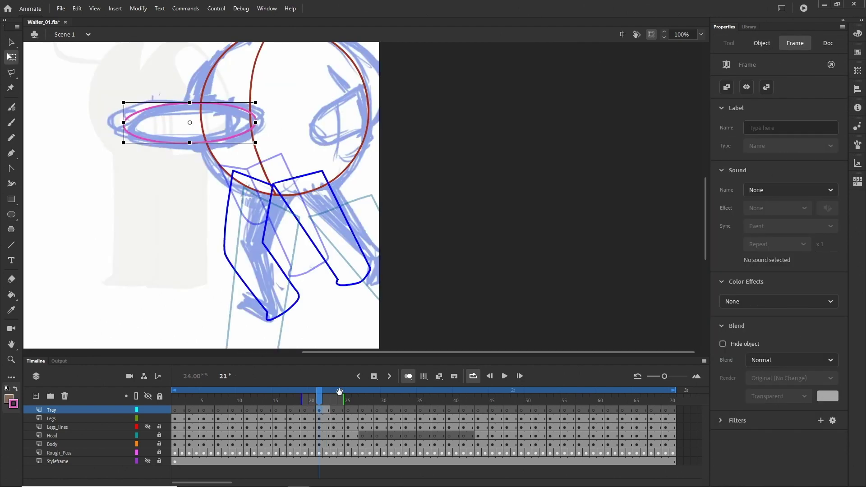
Step: Convert the oval to a graphic symbol named 'Trady' and move it onto the hand
key("F8")
type("Trady")
key("Return")
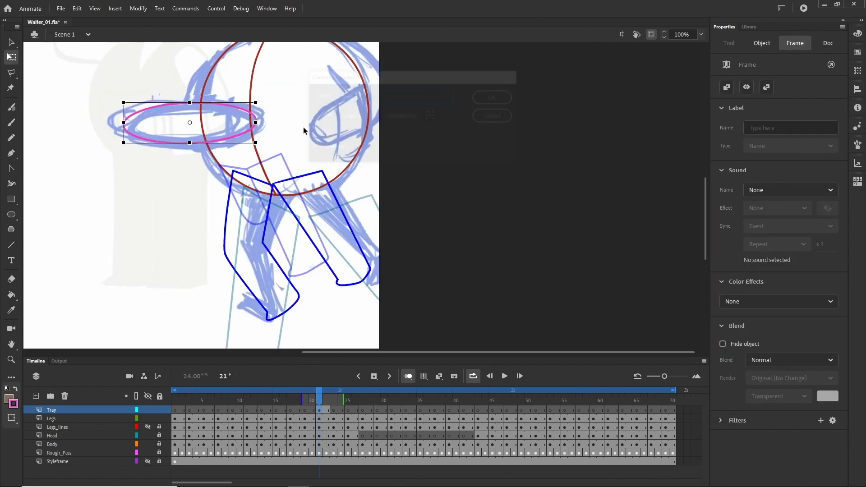
left_click(337, 412)
left_click_drag(251, 116, 311, 128)
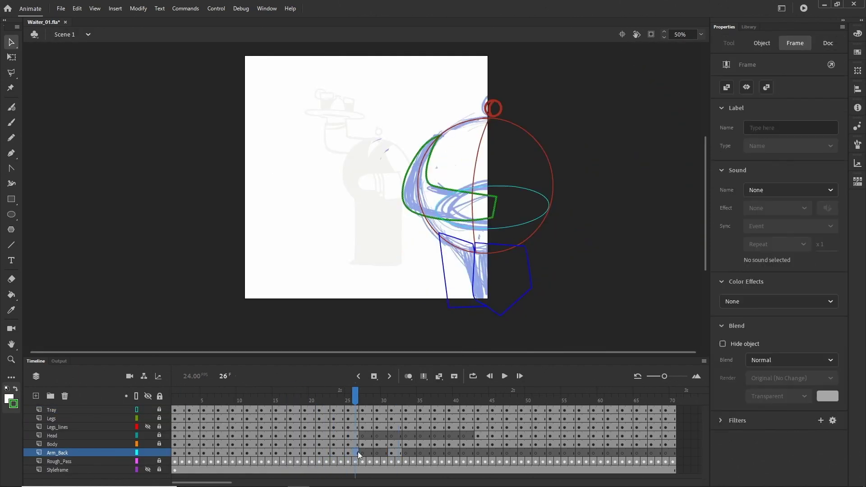
Step: Deselect everything on the stage after drawing the back arm and cloth
left_click(499, 244)
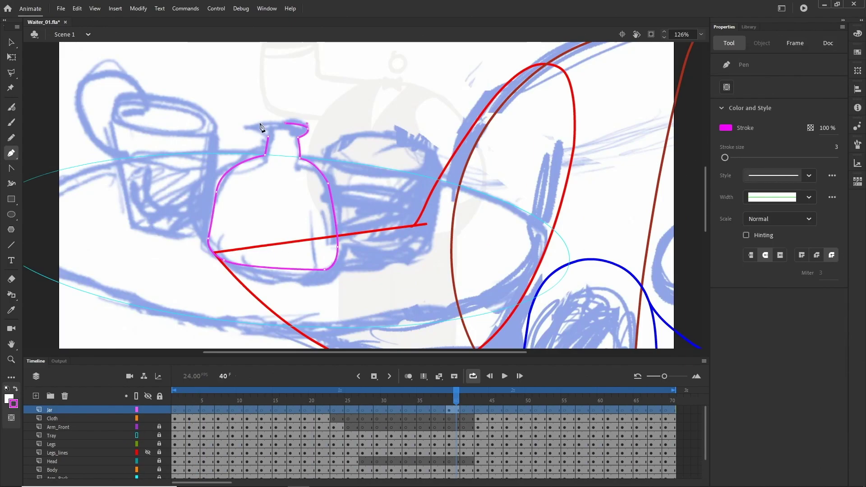
Step: Select frame 31 of the Jar layer and fit the whole stage in view
scroll(275, 56, "up", 5)
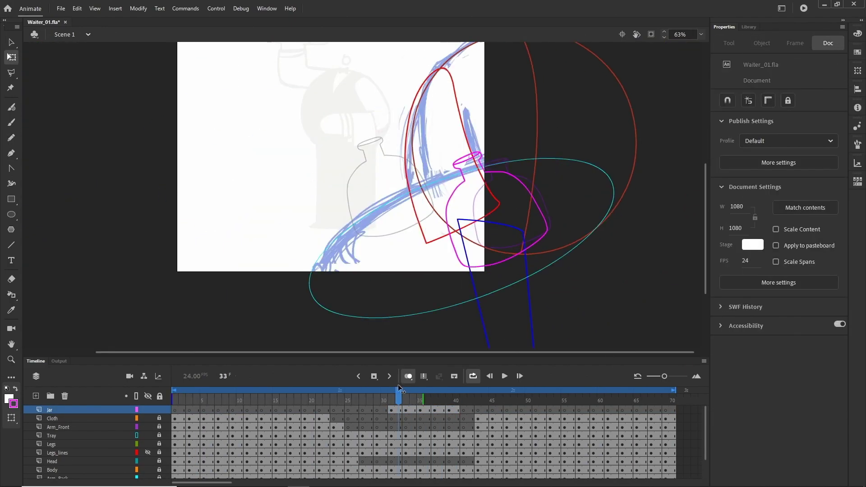
left_click(392, 409)
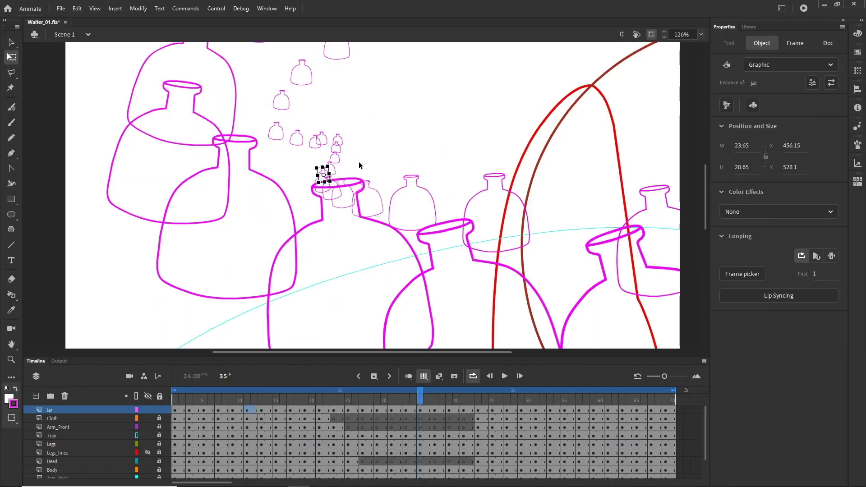
key("ctrl+2")
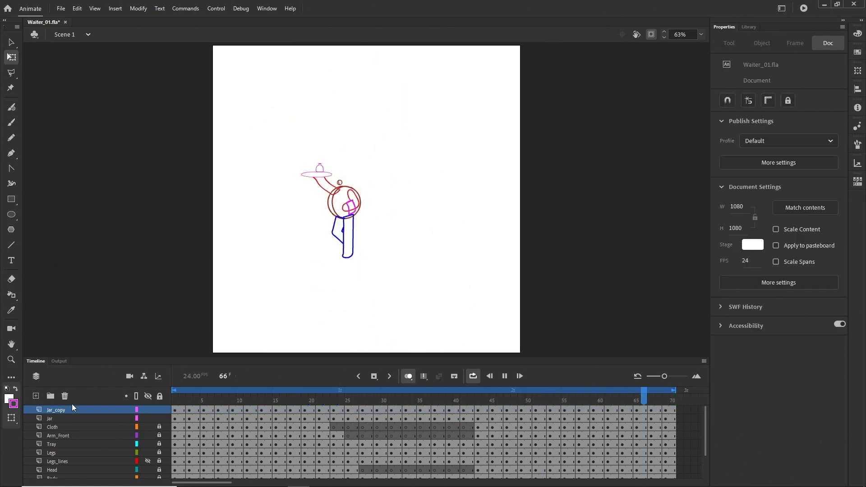
Step: Rename the duplicated jar layer to Glass_1 and duplicate the jar symbol as 'Glass 1'
double_click(42, 412)
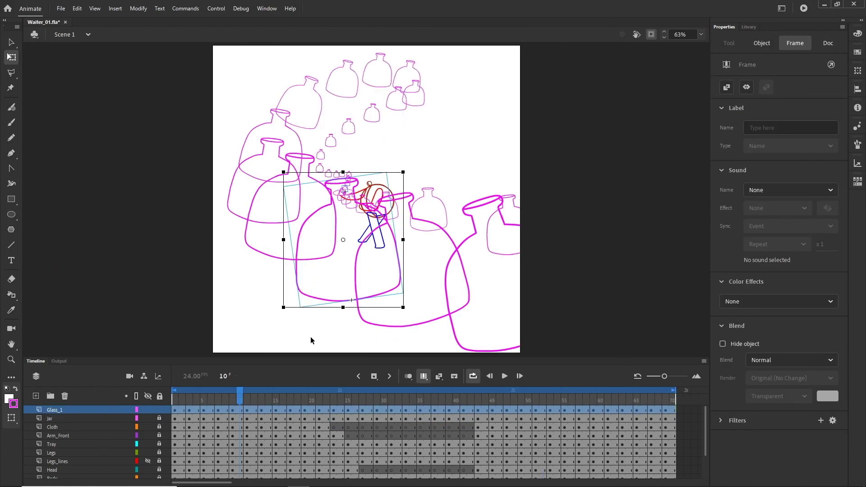
left_click(60, 410)
key("ctrl+l")
right_click(810, 325)
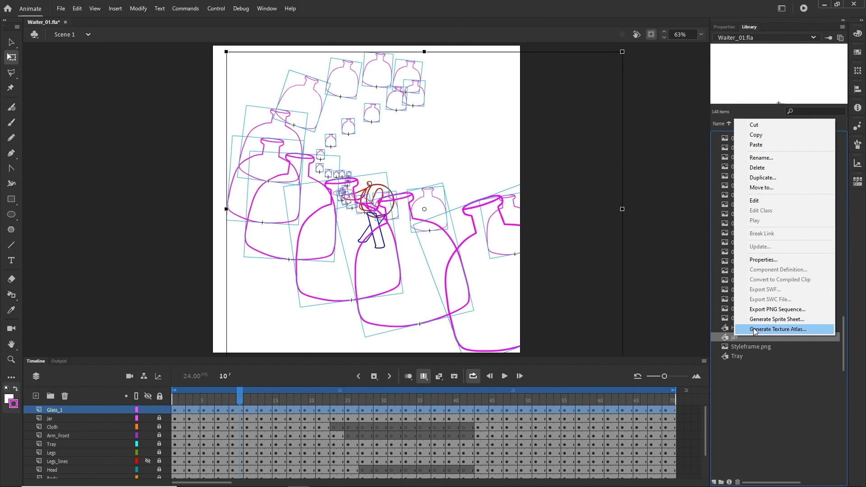
left_click(745, 122)
type("Glass 1")
key("Return")
double_click(726, 344)
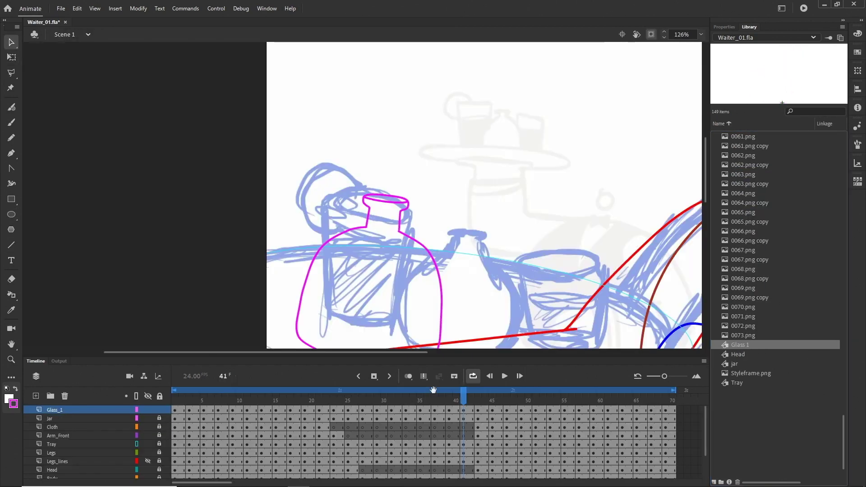
Step: Swap the jar instances on the Glass_1 layer for the Glass 1 symbol across frames
left_click(423, 376)
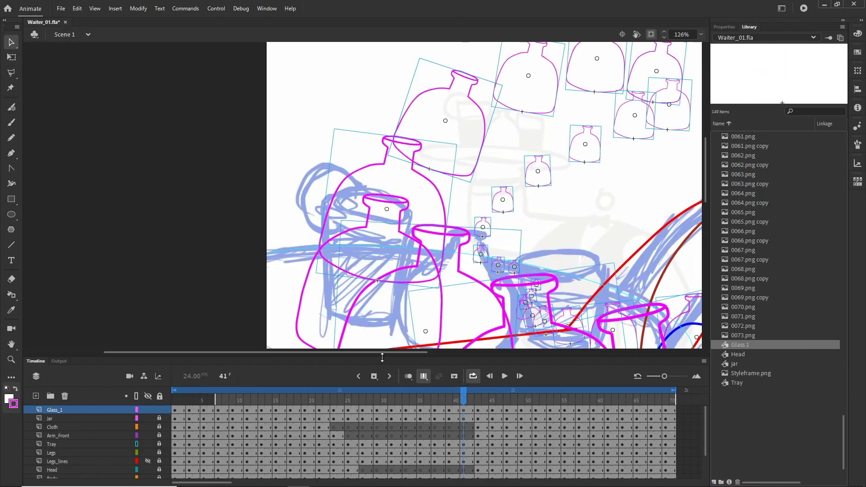
left_click(725, 27)
left_click(832, 83)
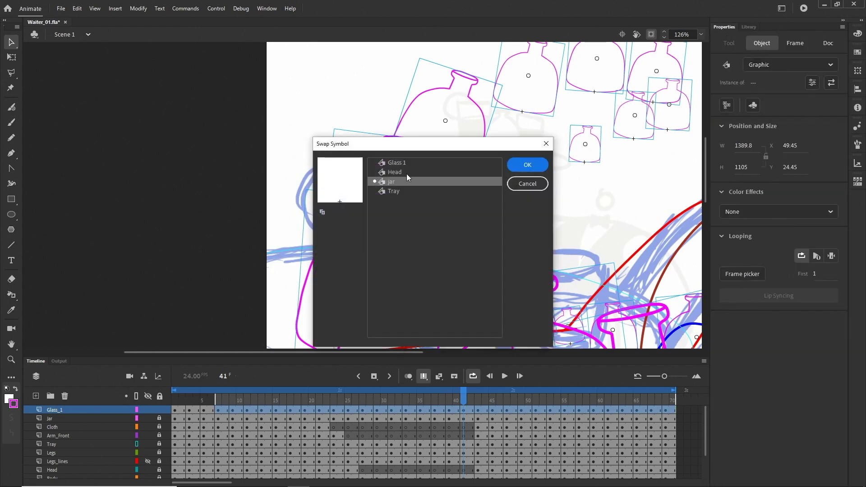
left_click(527, 165)
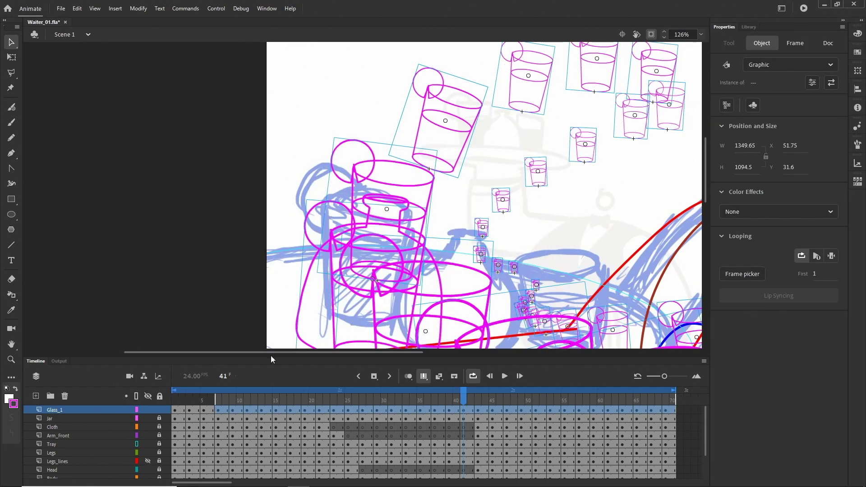
key("ctrl+minus")
left_click(423, 376)
Step: Scrub and play the walk cycle, zooming in to inspect the glass and jar on the tray
left_click_drag(471, 397, 608, 398)
key("ctrl+equal")
left_click(379, 275)
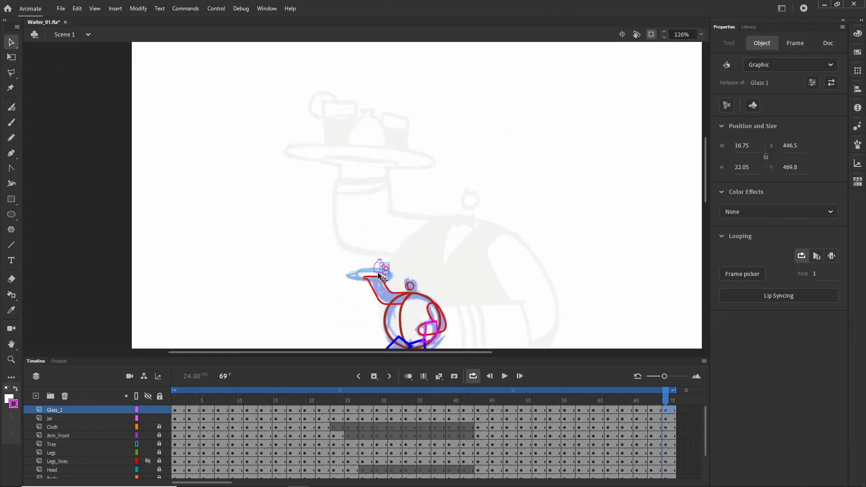
key("ctrl+minus")
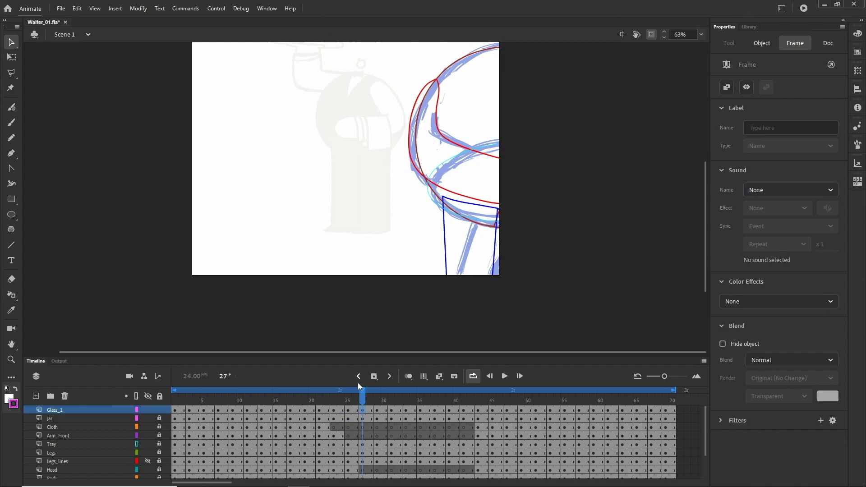
key("q")
left_click(604, 226)
key("Return")
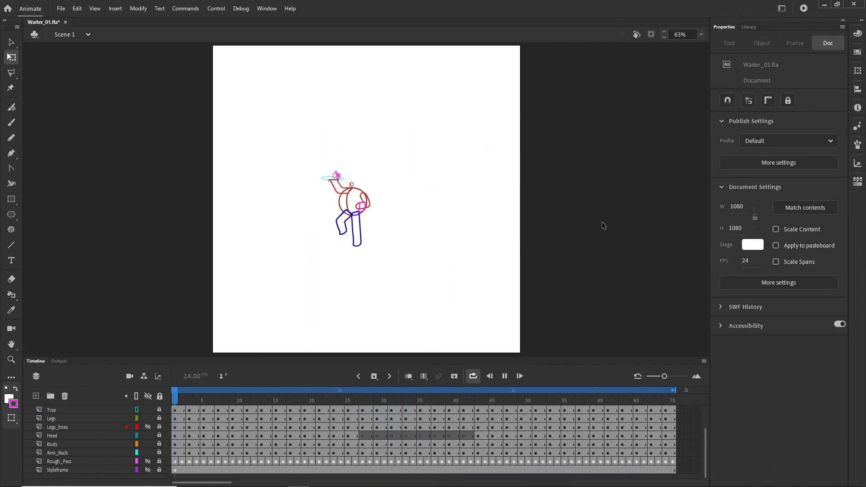
key("ctrl+equal")
left_click(425, 209)
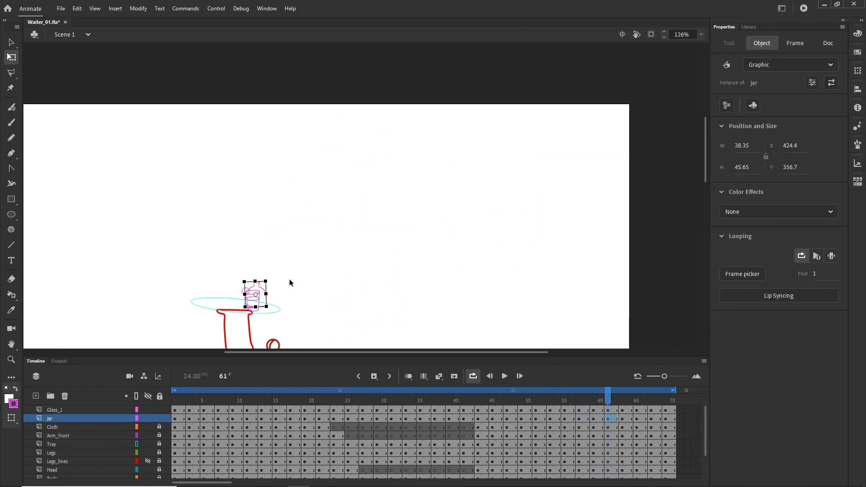
key("ctrl+minus")
key("Return")
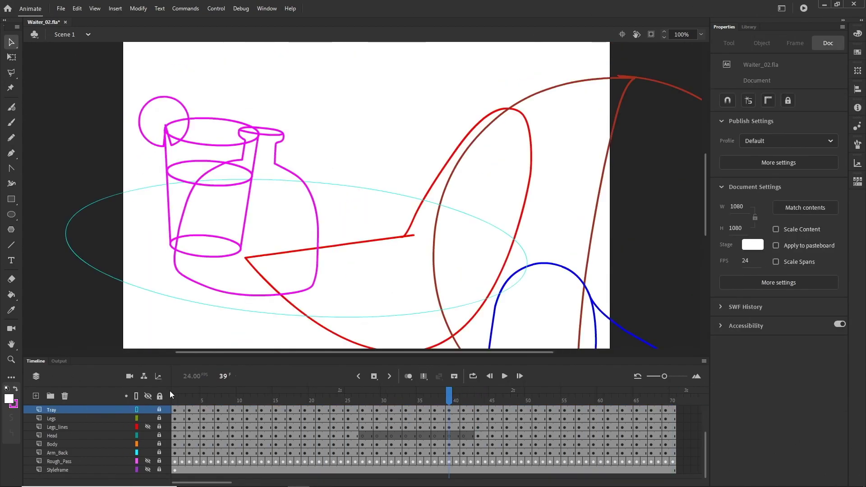
Step: Open the second glass symbol from the library and scrub the walk to check the tray glasses
left_click(169, 140)
key("ctrl+l")
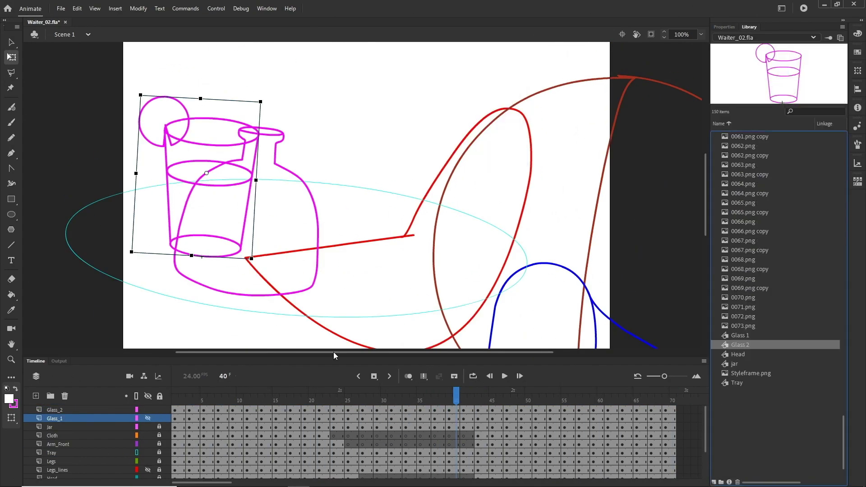
double_click(206, 190)
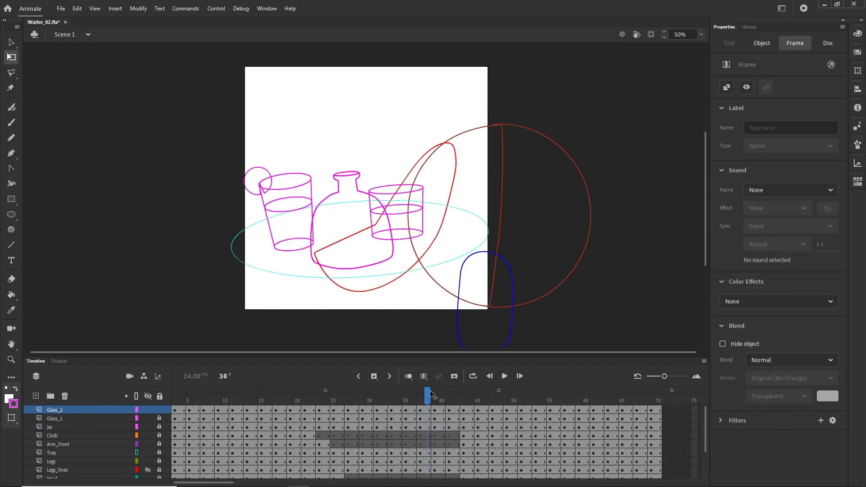
left_click_drag(430, 395, 438, 394)
key("period")
key("period")
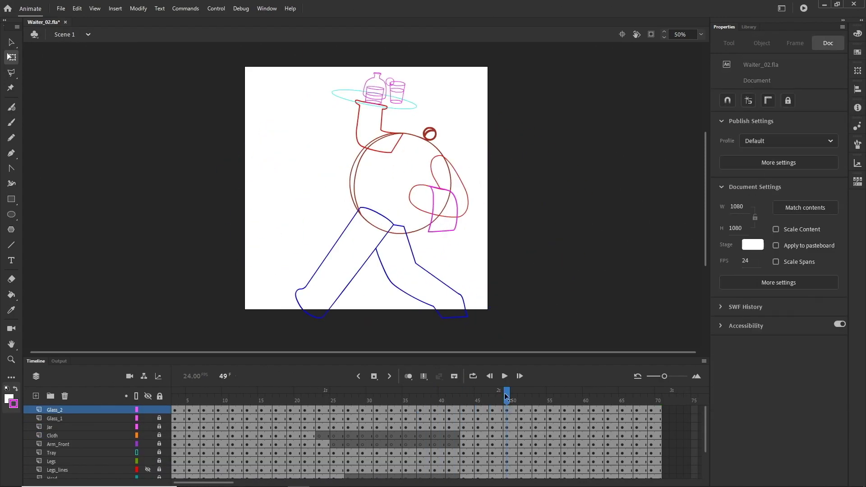
left_click_drag(537, 395, 189, 392)
key("ctrl+equal")
key("ctrl+equal")
key("ctrl+equal")
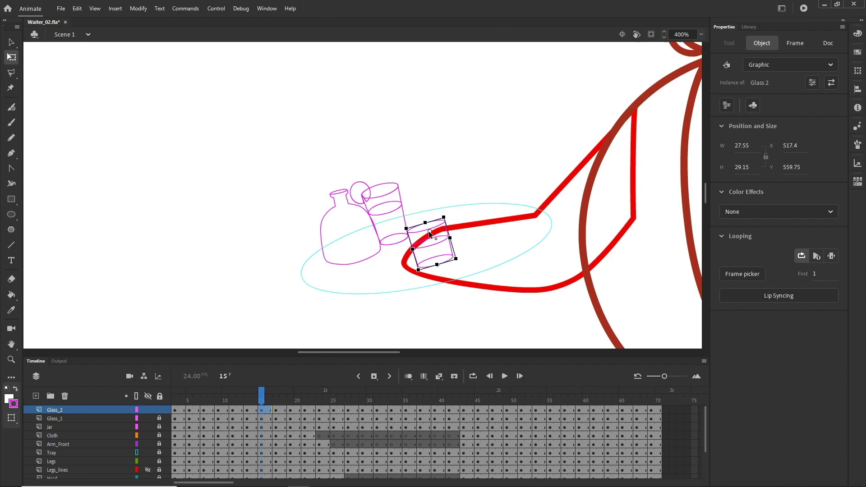
key("Return")
key("ctrl+2")
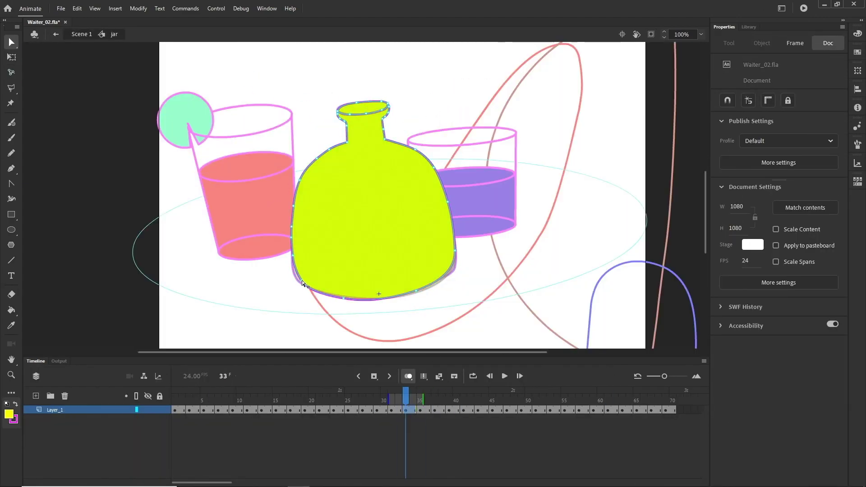
Step: Scrub to frame 33 to check the jar and drink fills
left_click_drag(402, 395, 405, 396)
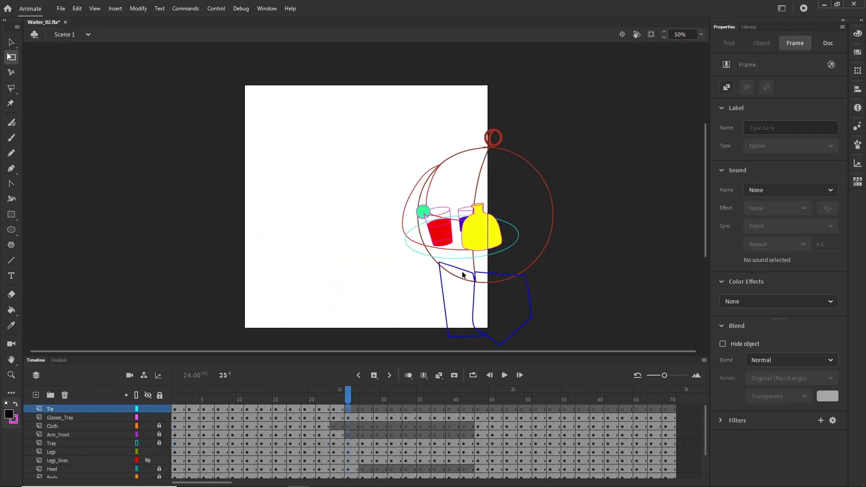
Step: Jump to frame 39 to check the tie at the waiter's neck
left_click(450, 409)
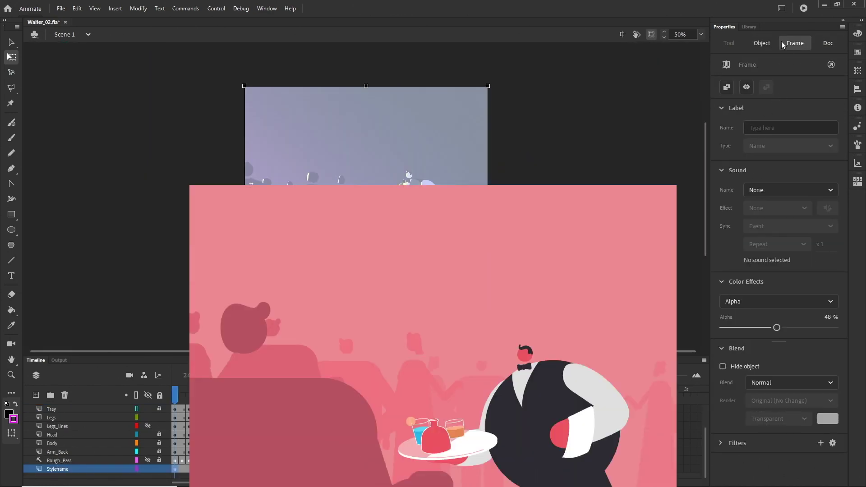
Step: Show the Library panel listing the imported Waiter_style4.ai assets
left_click(749, 27)
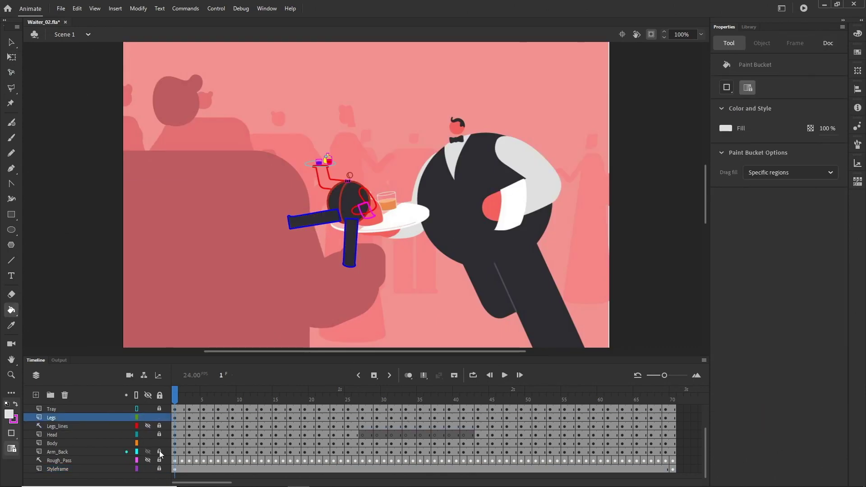
Step: Play the walk over the styleframe and check the Body layer's legs fill with onion skin
key("Return")
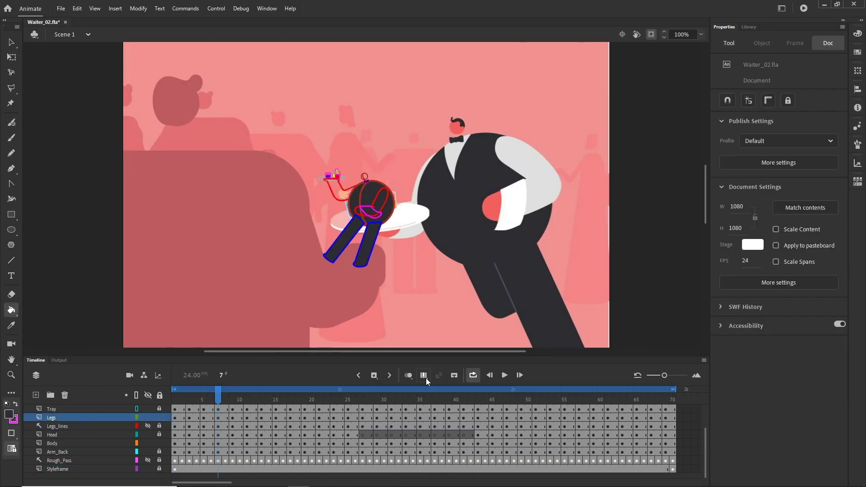
key("q")
left_click(296, 394)
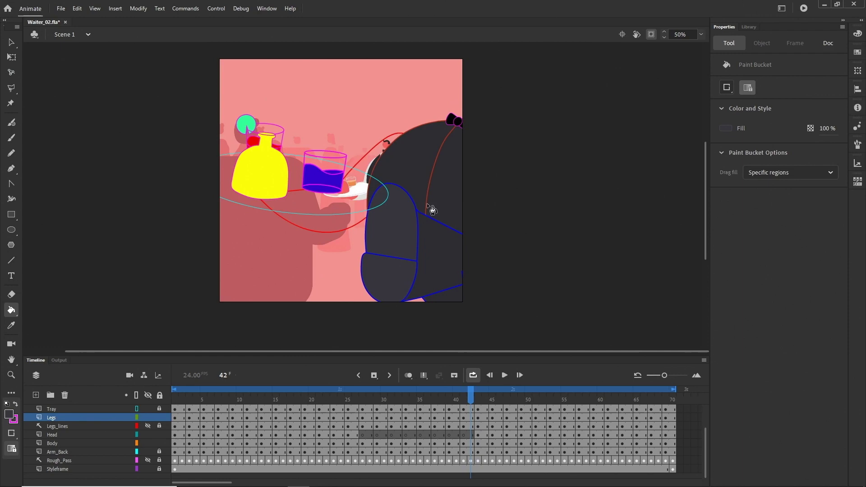
key("Return")
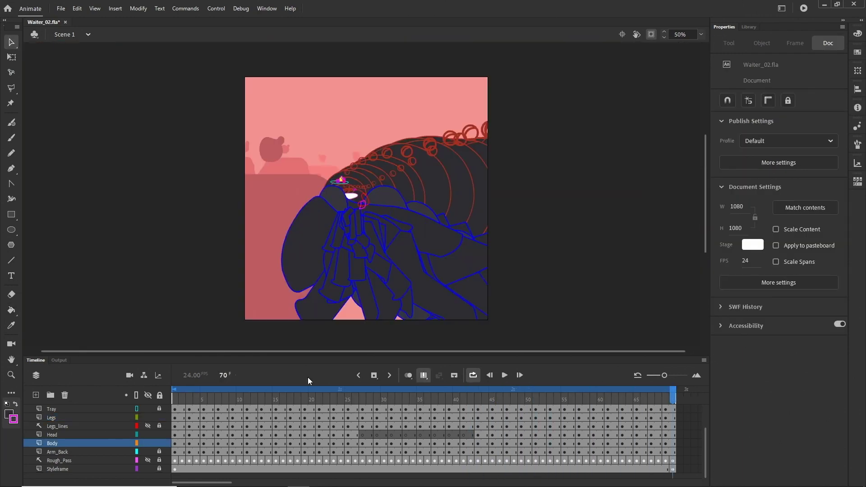
scroll(706, 429, "up", 2)
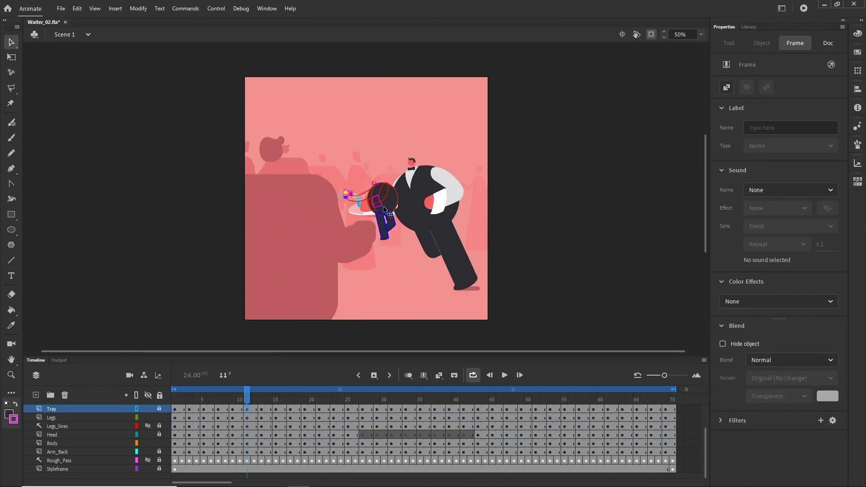
left_click(389, 216)
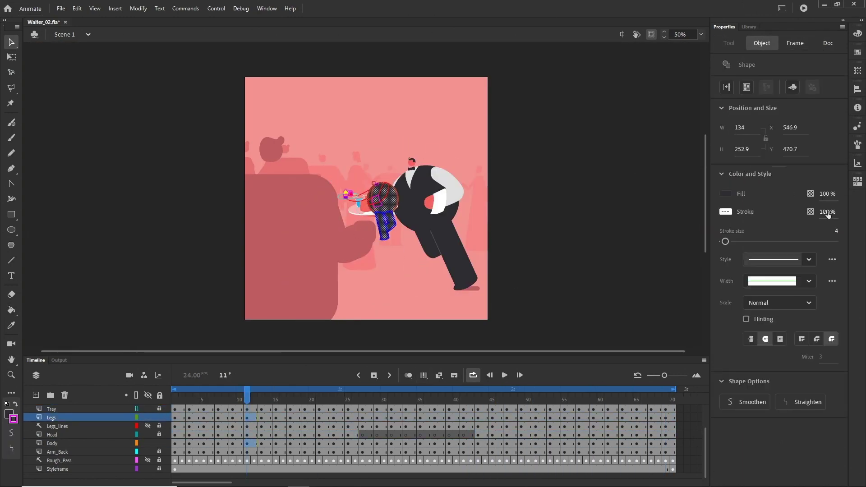
left_click(423, 377)
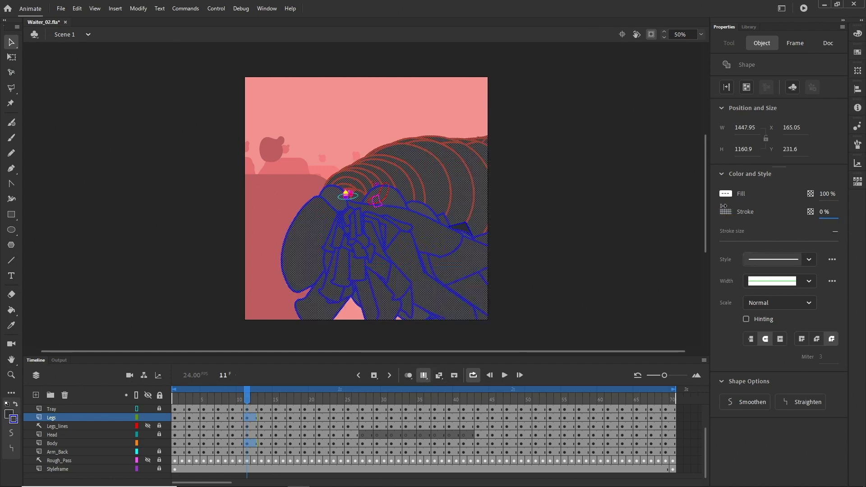
left_click(643, 236)
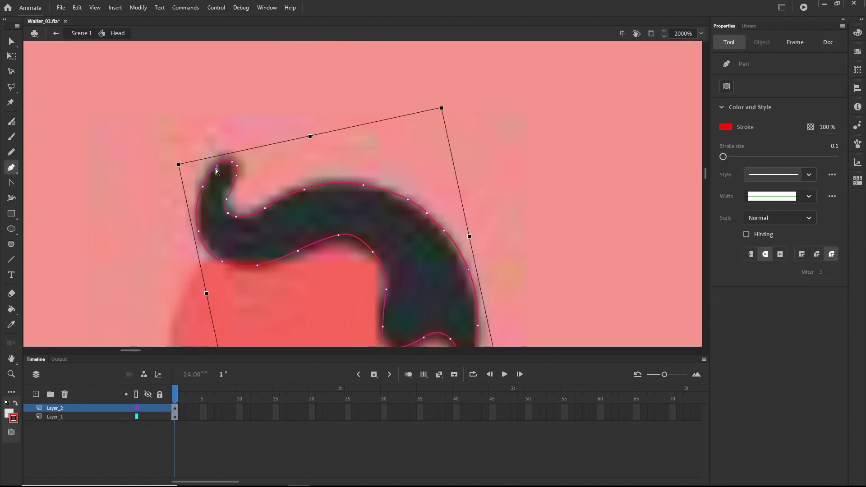
Step: Select the traced hair outline and the hair shape on the Head symbol's top layer
scroll(485, 328, "down", 2)
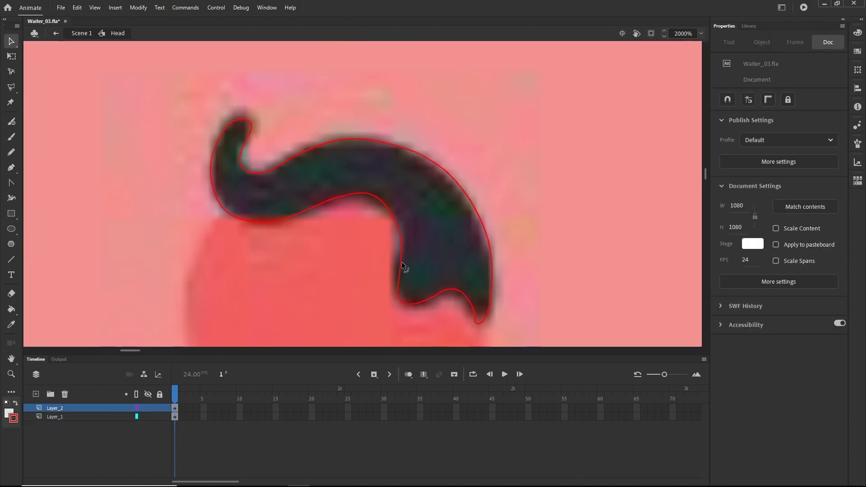
left_click(479, 311)
scroll(479, 310, "down", 5)
scroll(370, 203, "up", 3)
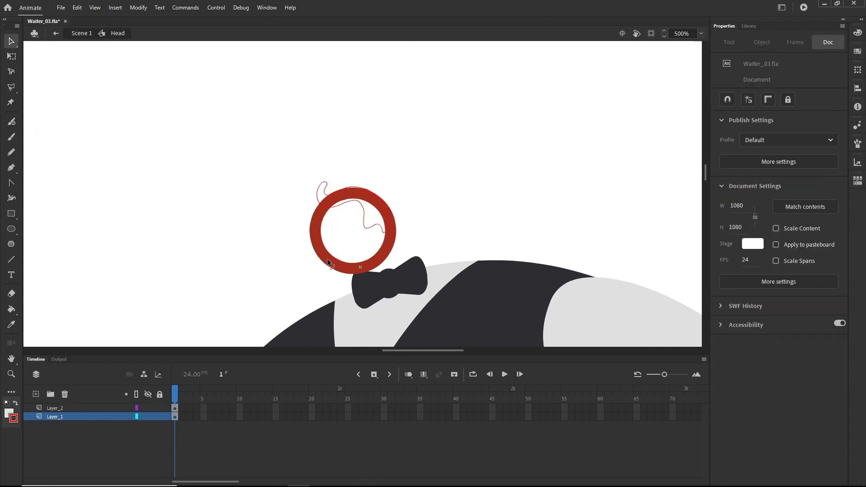
scroll(328, 262, "down", 5)
scroll(391, 171, "up", 5)
left_click(381, 178)
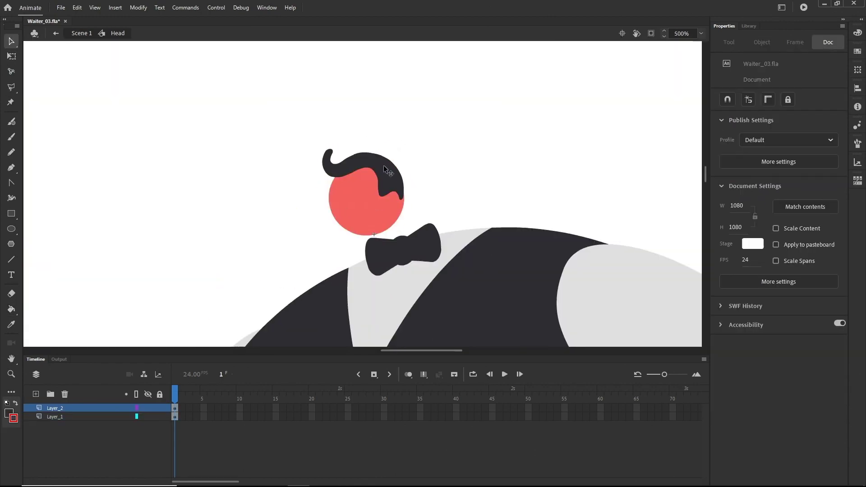
scroll(383, 166, "down", 5)
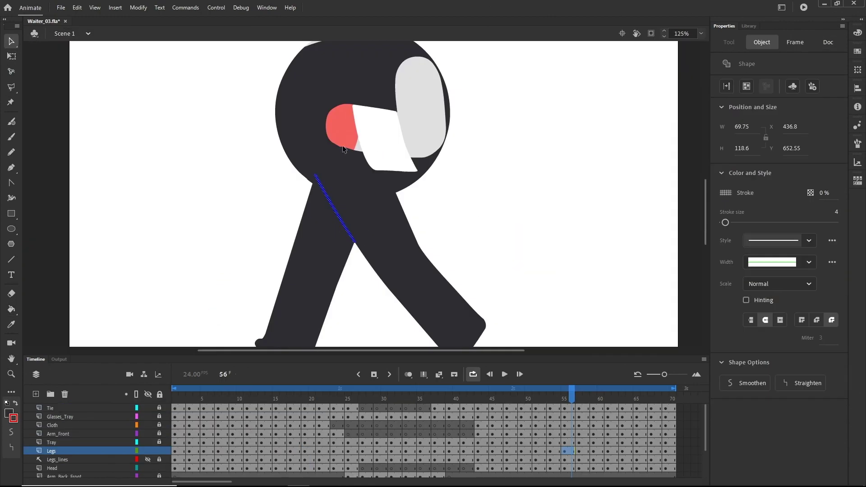
Step: Select the thin leg line on the next frame and view the Legs layer as outlines
scroll(343, 145, "down", 2)
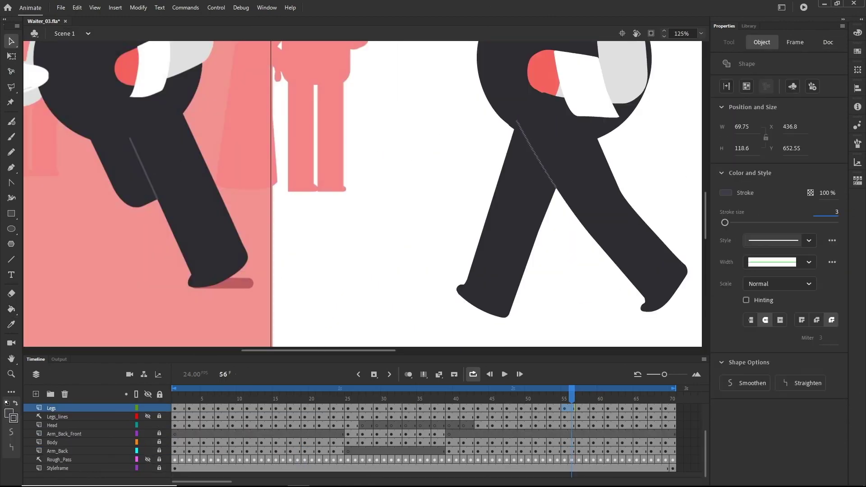
scroll(207, 289, "down", 2)
key(".")
left_click(367, 223)
scroll(367, 224, "up", 2)
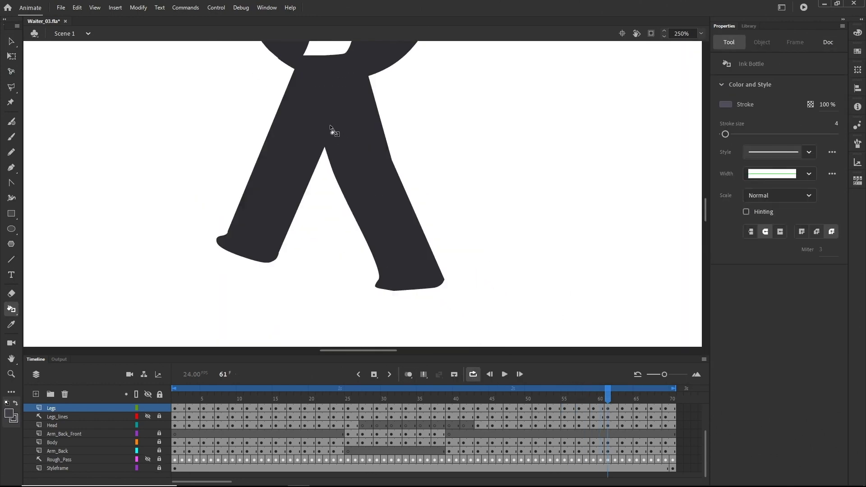
scroll(333, 131, "down", 2)
left_click(137, 408)
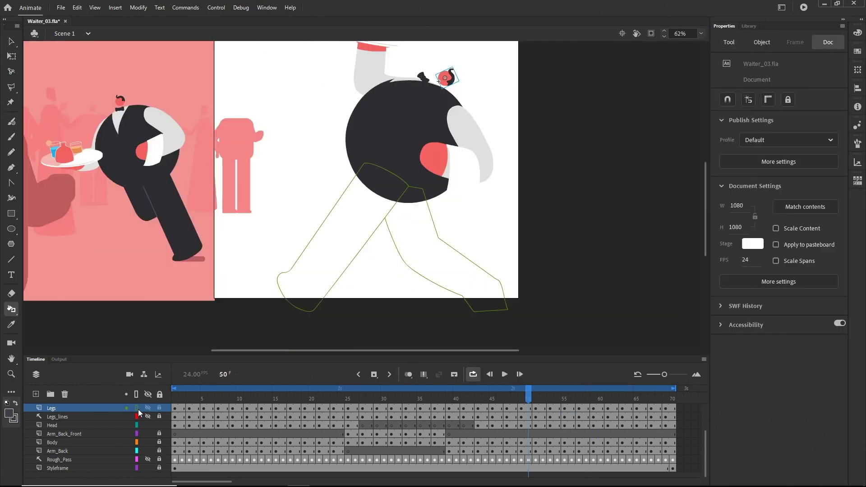
scroll(259, 139, "up", 3)
scroll(245, 180, "up", 2)
scroll(246, 180, "down", 2)
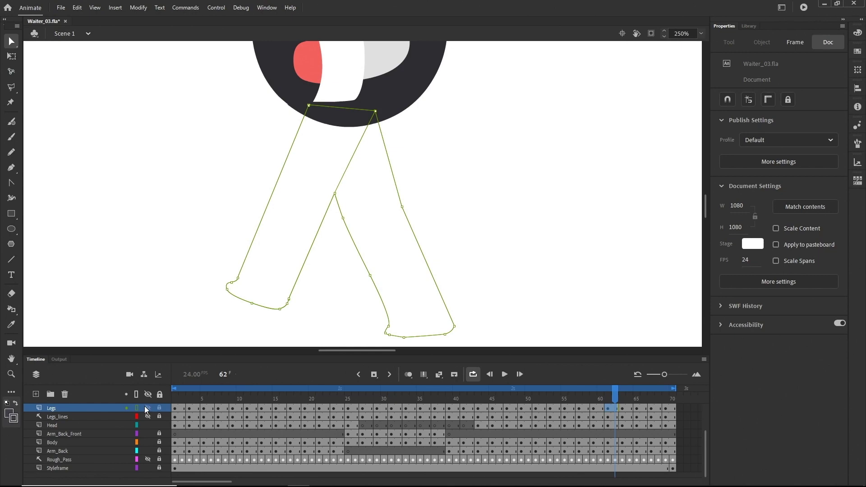
Step: Step ahead through the next walk frames and play back the walk cycle
key("v")
key(".")
scroll(302, 125, "up", 4)
scroll(302, 125, "down", 4)
key(".")
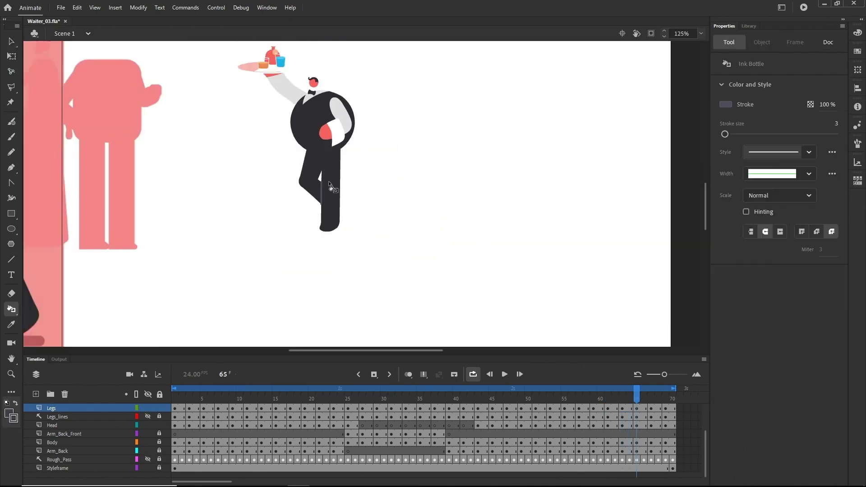
key("Return")
Step: Stop at frame 24, then add grey leg outlines on frames 43 through 53
scroll(491, 295, "down", 1)
key("v")
left_click(340, 398)
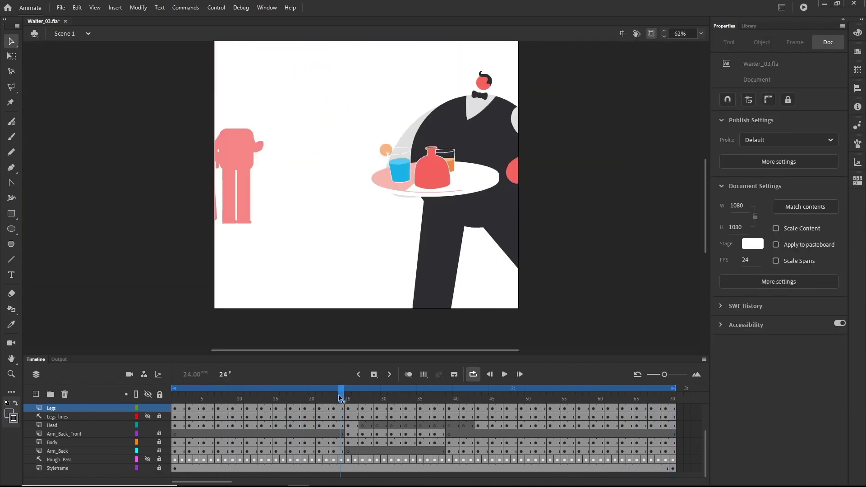
key("s")
mouse_move(340, 397)
left_mouse_down()
mouse_move(474, 213)
mouse_move(481, 258)
left_mouse_up()
key("s")
key("period")
key("period")
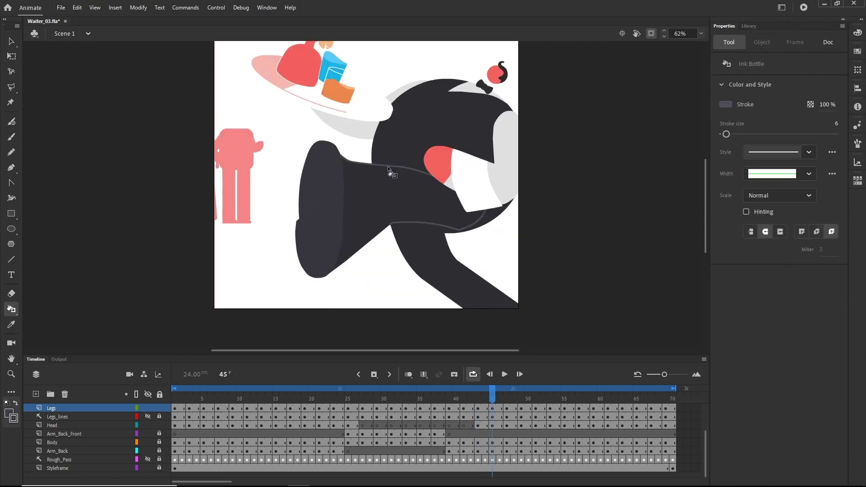
key("s")
key("period")
key("period")
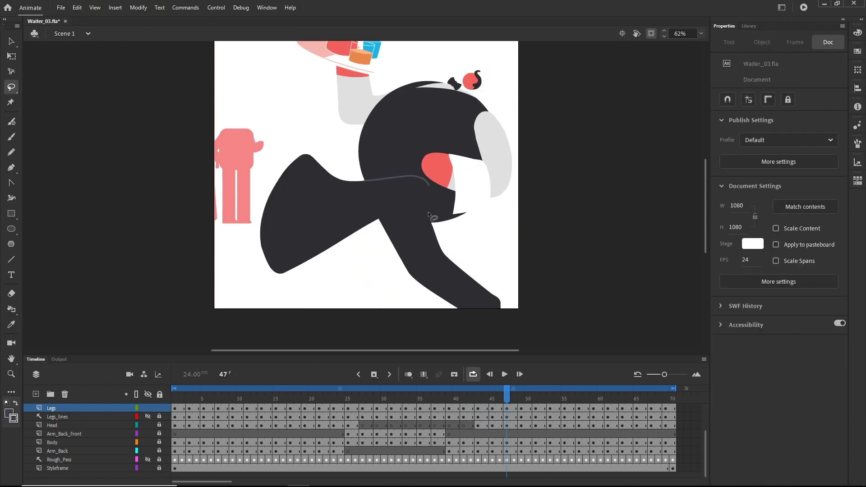
key("s")
key("period")
key("period")
key("period")
key("period")
key("period")
key("period")
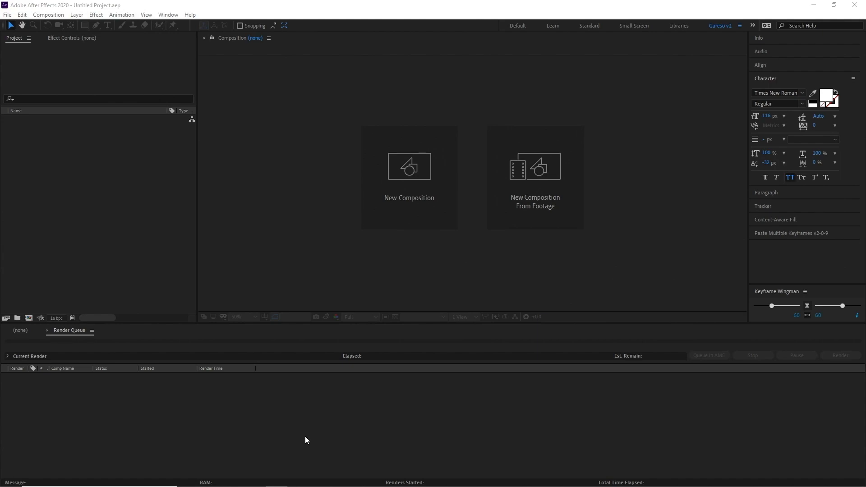
Step: Import Waiter_03.fla as a layered composition, saving the converted files to _RENDERS
left_click(7, 15)
mouse_move(42, 143)
left_click(171, 141)
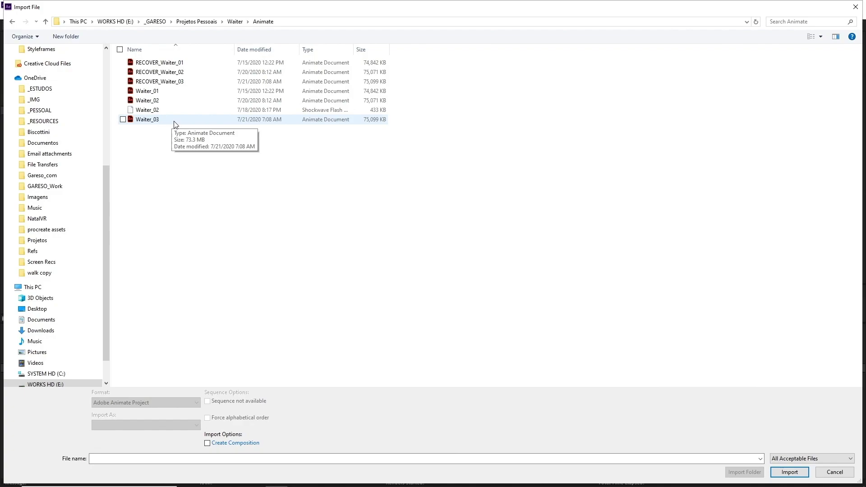
left_click(790, 472)
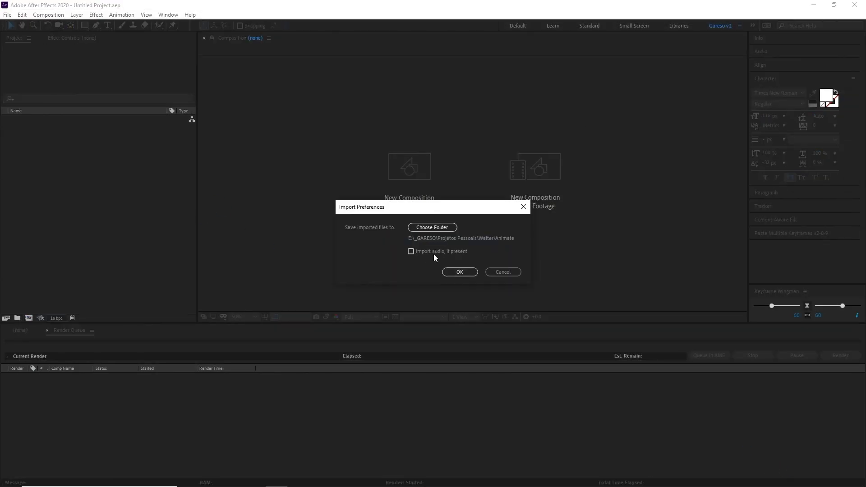
left_click(432, 227)
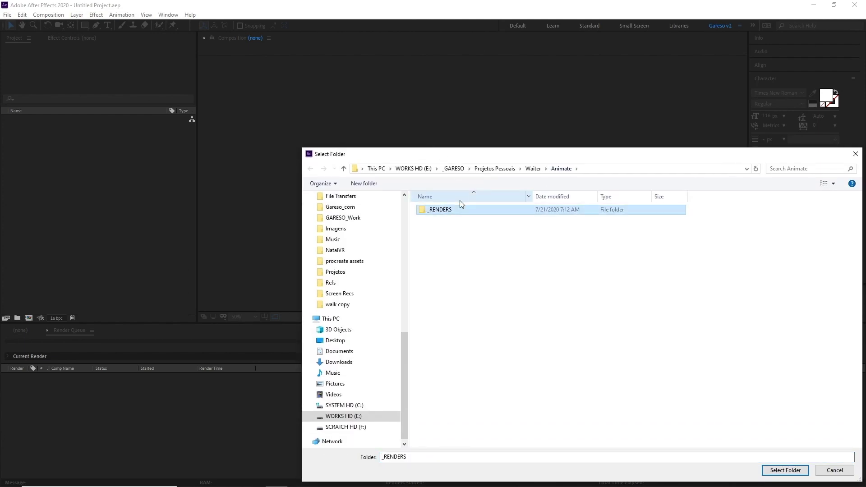
left_click(783, 471)
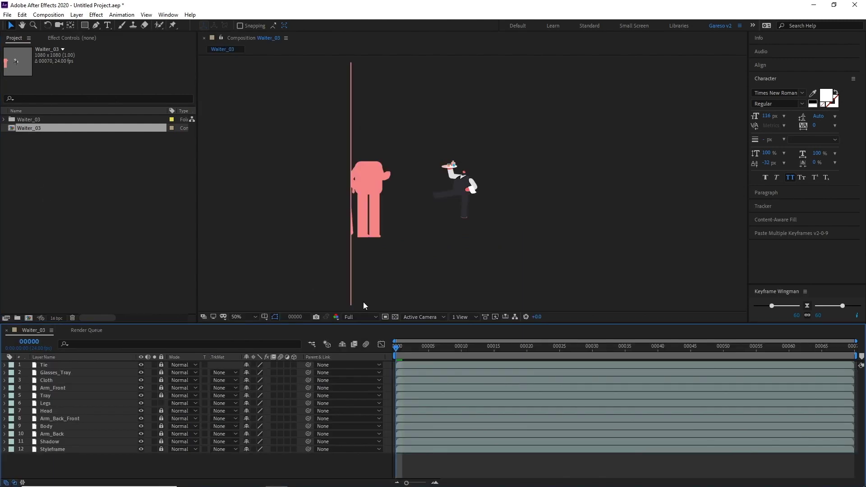
left_click(395, 318)
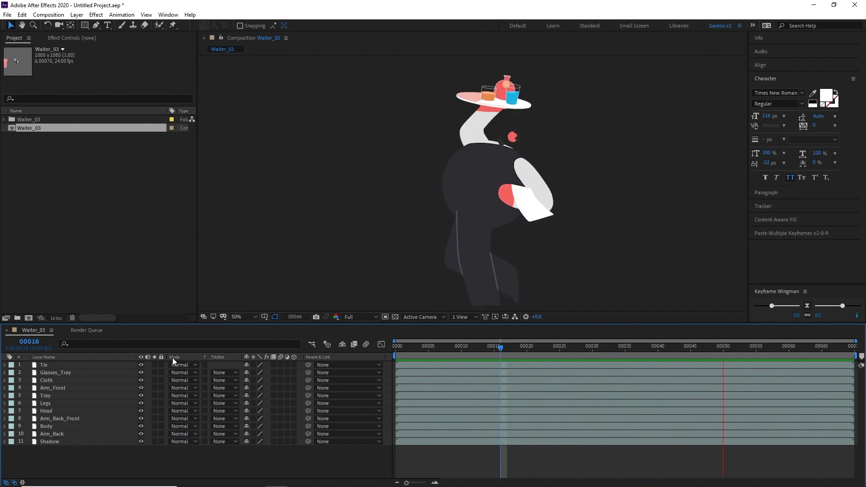
Step: Conform 0000_Tie.swf to 22 fps and apply that interpretation to footage items 0001–0011
key("ctrl+k")
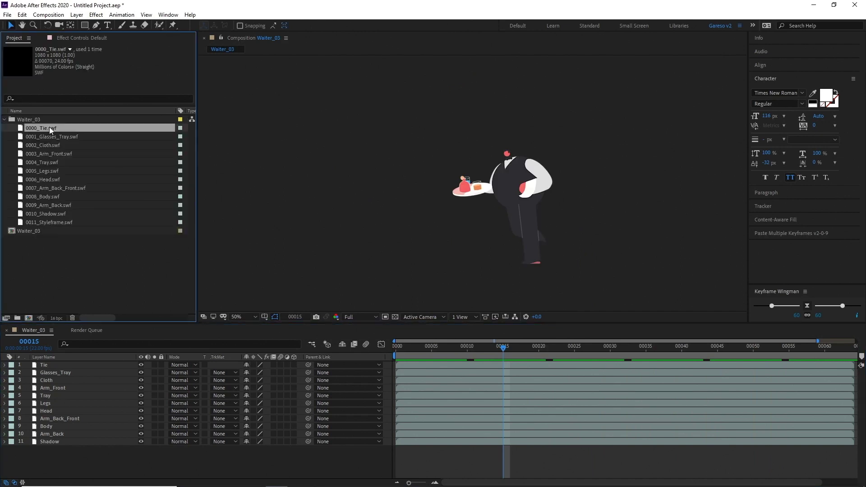
right_click(48, 130)
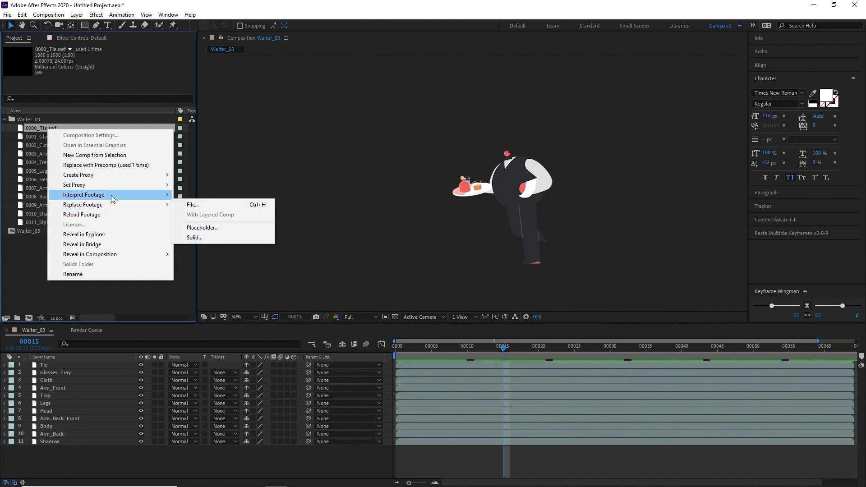
left_click(190, 195)
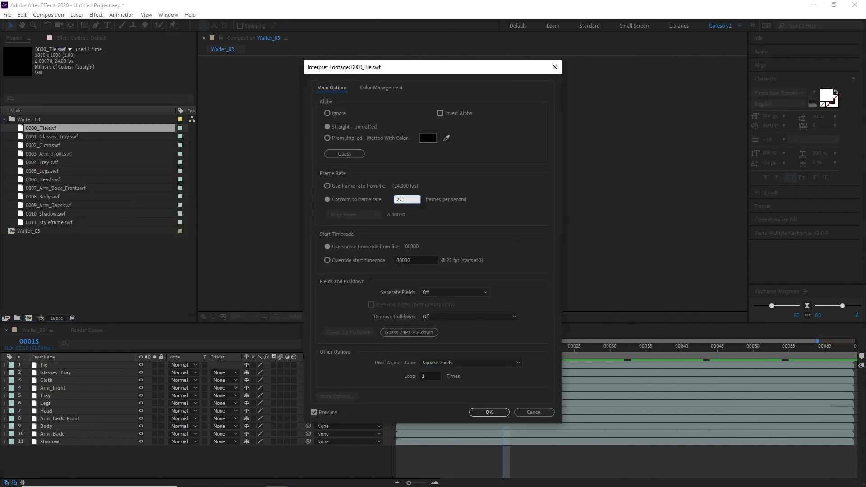
key("Return")
right_click(52, 128)
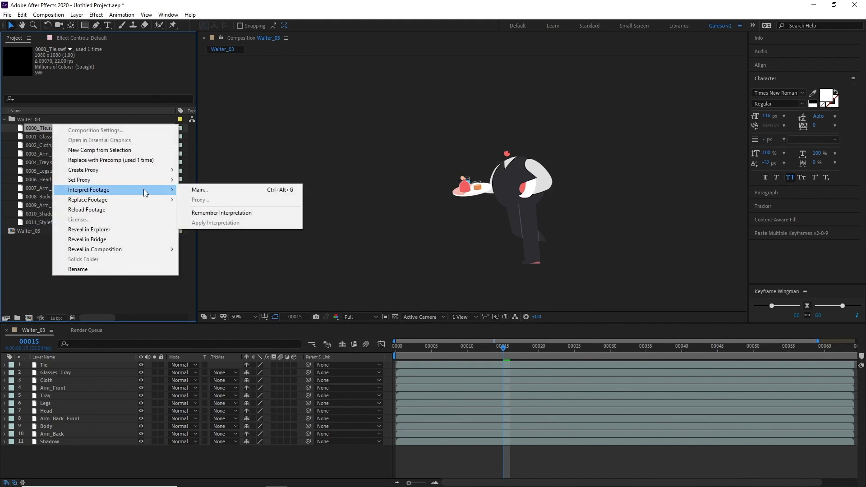
left_click(195, 214)
left_click(73, 222, "shift")
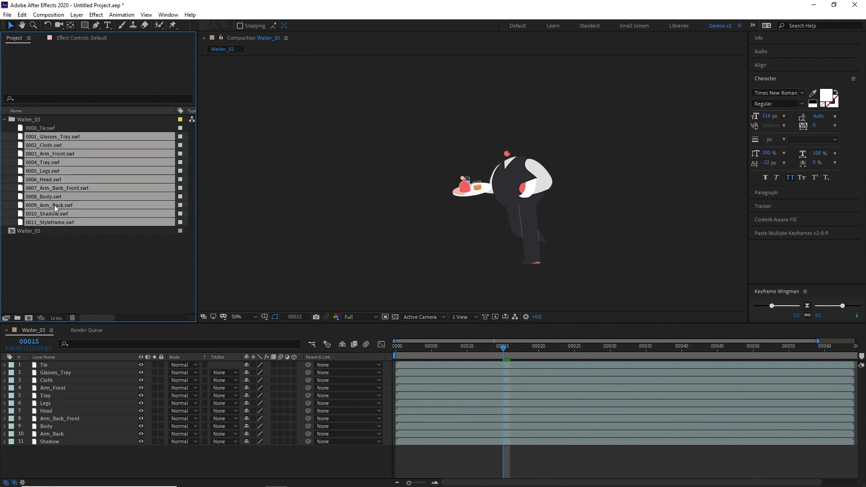
right_click(72, 224)
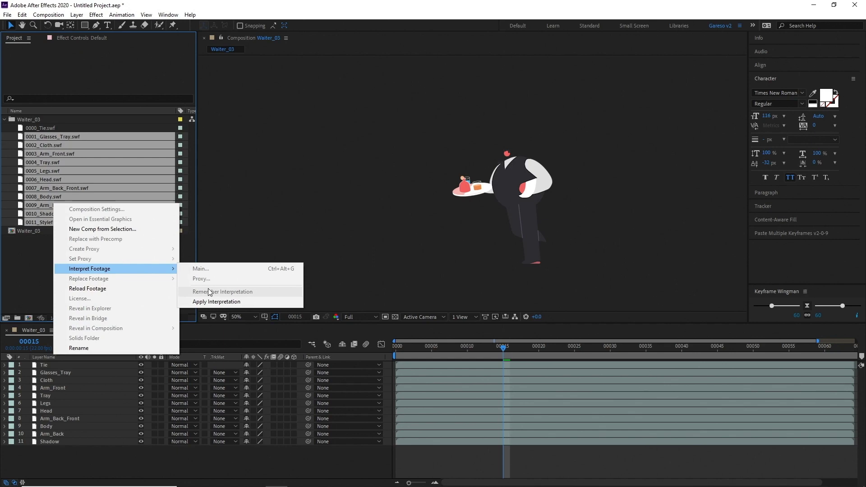
left_click(203, 302)
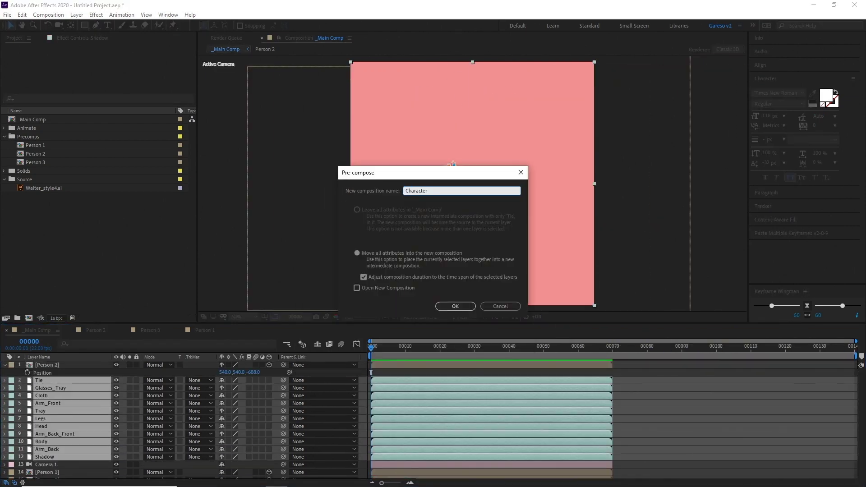
Step: Pre-compose the waiter layers as Character, return to _Main Comp, and show Camera 1's Position keyframes
key("Return")
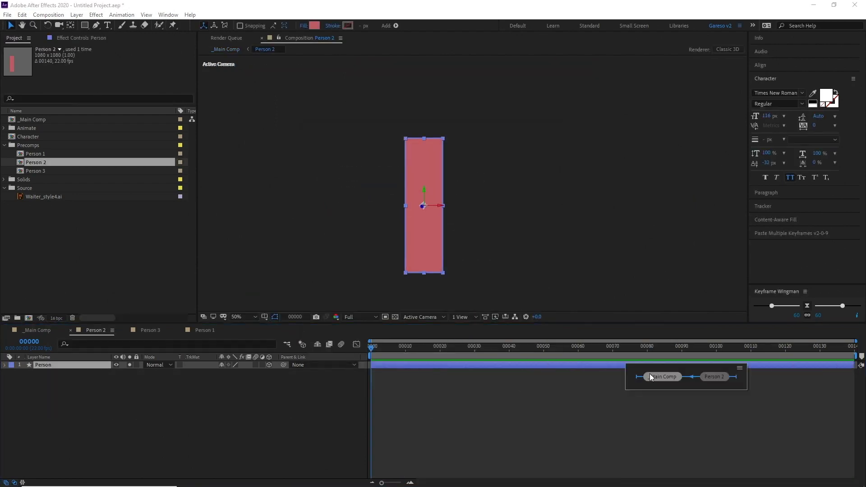
left_click(650, 377)
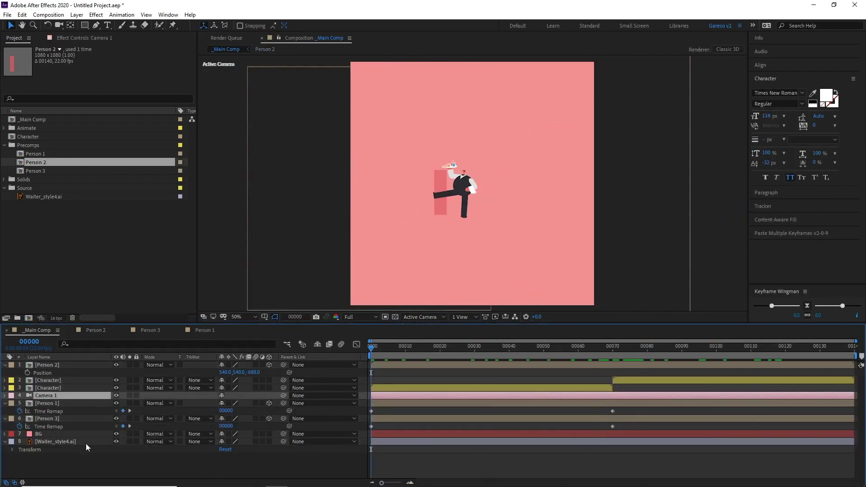
left_click(267, 395)
key("p")
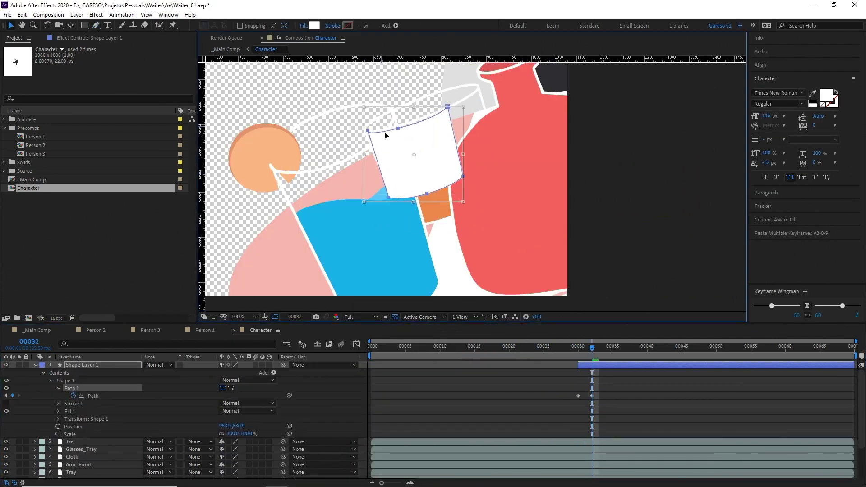
Step: Keyframe the glass outline shape so it follows the glass over successive frames
left_click_drag(385, 135, 407, 157)
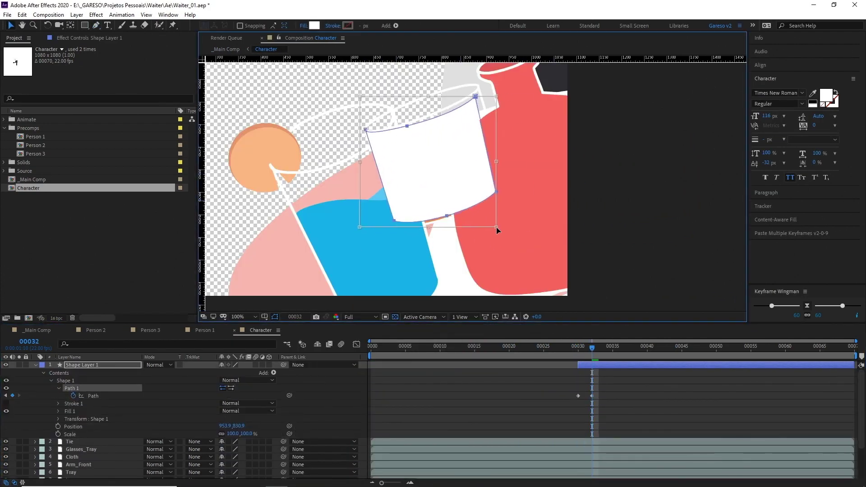
mouse_move(592, 347)
left_mouse_down()
mouse_move(611, 349)
mouse_move(602, 350)
left_mouse_up()
key("Page_Down")
key("Page_Down")
left_click_drag(485, 260, 433, 252)
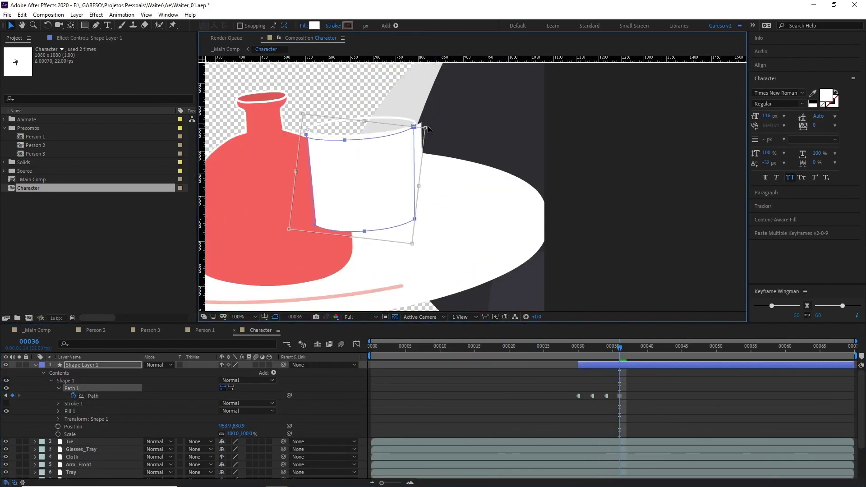
key("Page_Down")
key("Page_Down")
left_click_drag(316, 183, 325, 189)
key("Page_Down")
key("Page_Down")
left_click_drag(423, 281, 384, 181)
key("Page_Down")
key("Page_Down")
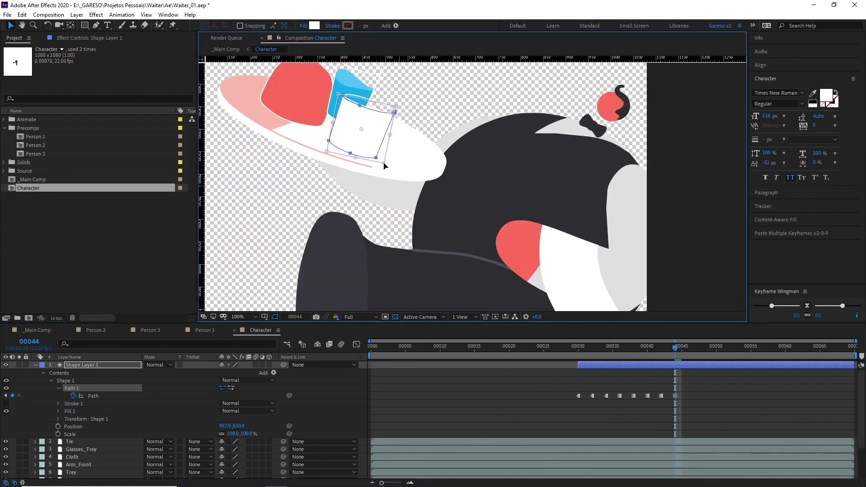
Step: Apply Linear Wipe to the outline, keyframe it at 37% completion, and duplicate the wipe
key("comma")
type("line")
double_click(50, 415)
mouse_move(108, 64)
left_mouse_down()
mouse_move(120, 65)
mouse_move(99, 65)
left_mouse_up()
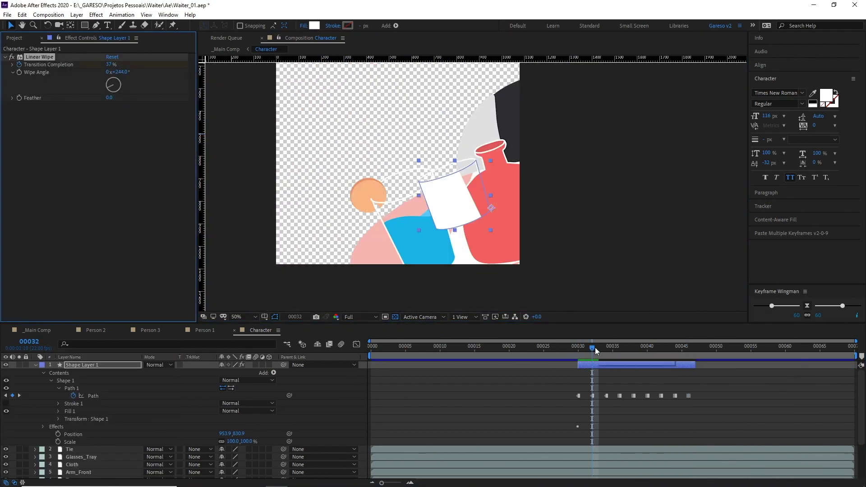
left_click(19, 65)
key("ctrl+d")
left_click(623, 348)
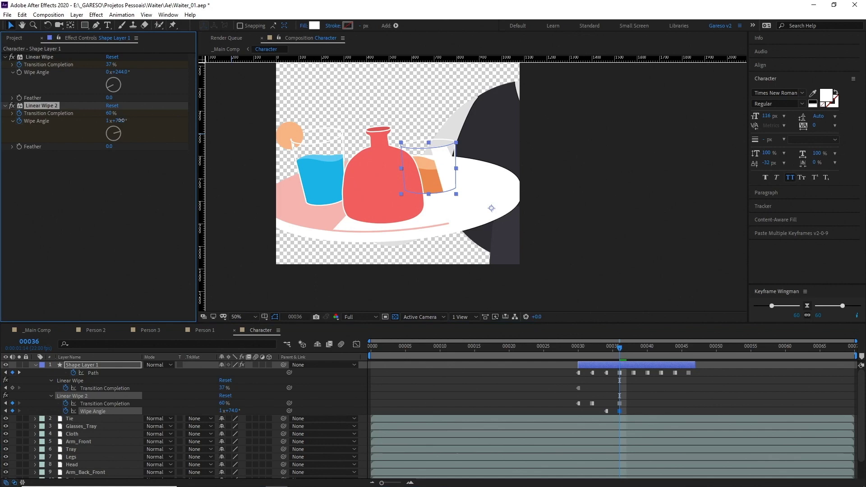
key("u")
Step: Duplicate Glasses_Tray with a Color Key and matte Highlight Glass back by its alpha
left_click(81, 373)
key("ctrl+d")
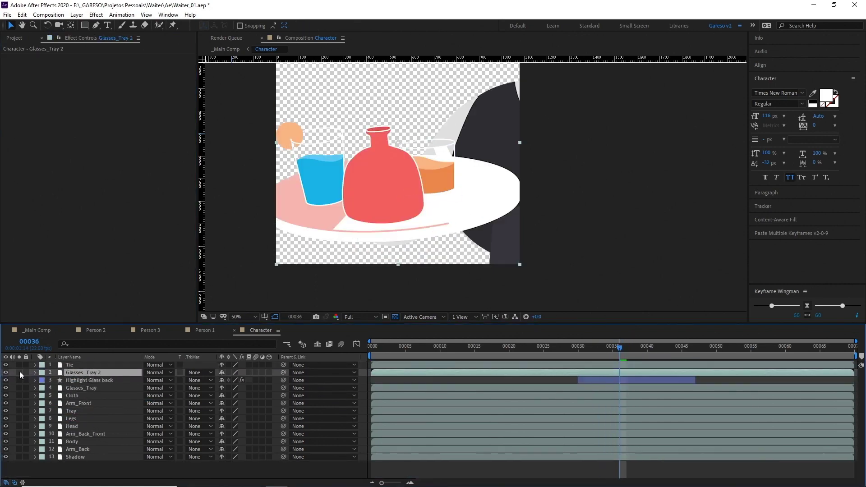
type("color")
double_click(39, 387)
left_click(89, 380)
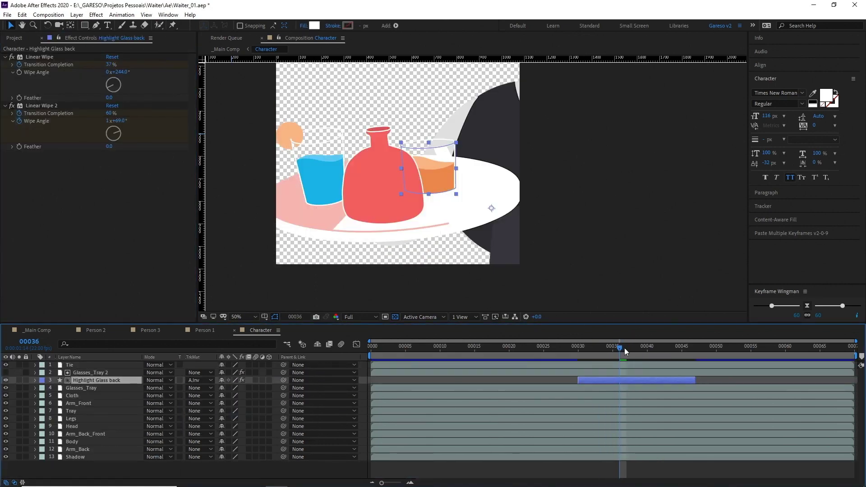
left_click(198, 380)
left_click(217, 400)
left_click(612, 349)
left_click_drag(612, 348, 592, 348)
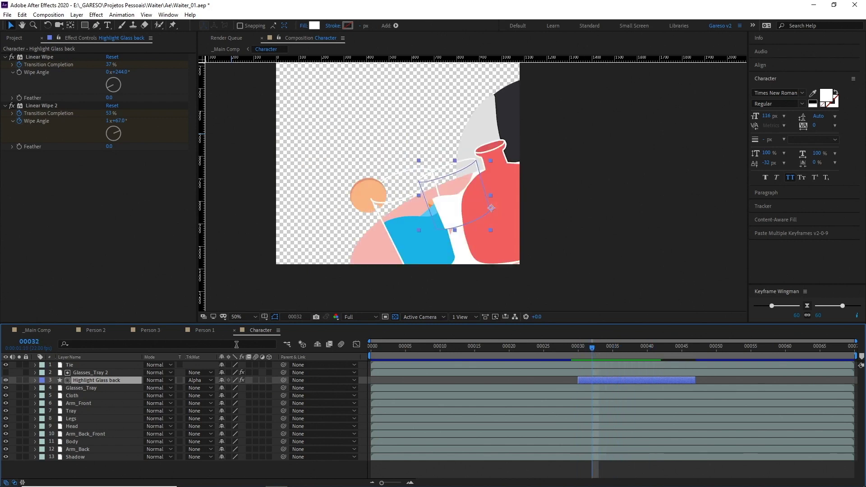
Step: Duplicate the Color Key on Glasses_Tray 2 to key out another sampled colour
left_click(81, 372)
key("ctrl+d")
left_click(122, 103)
key("Page_Up")
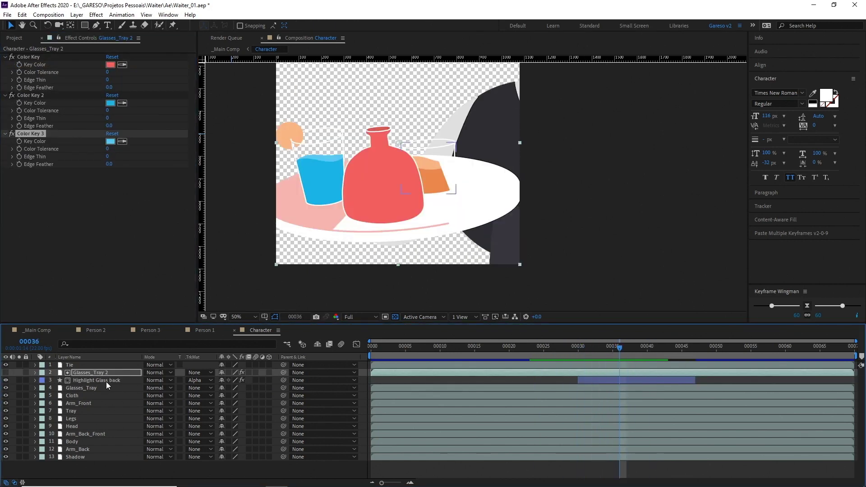
Step: Duplicate the glass copy and highlight as Highlight Glass front, then reveal Highlight_Bottle
left_click(106, 382, "shift")
key("ctrl+d")
left_click(95, 380)
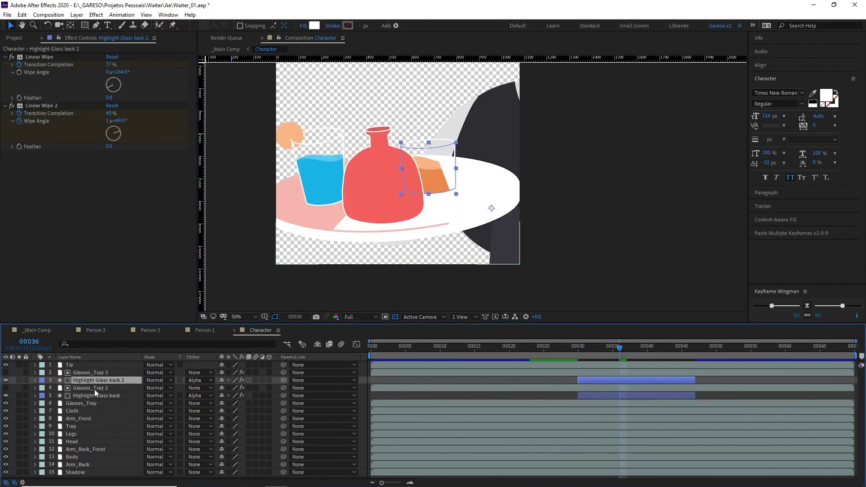
key("Return")
key("u")
left_click(585, 349)
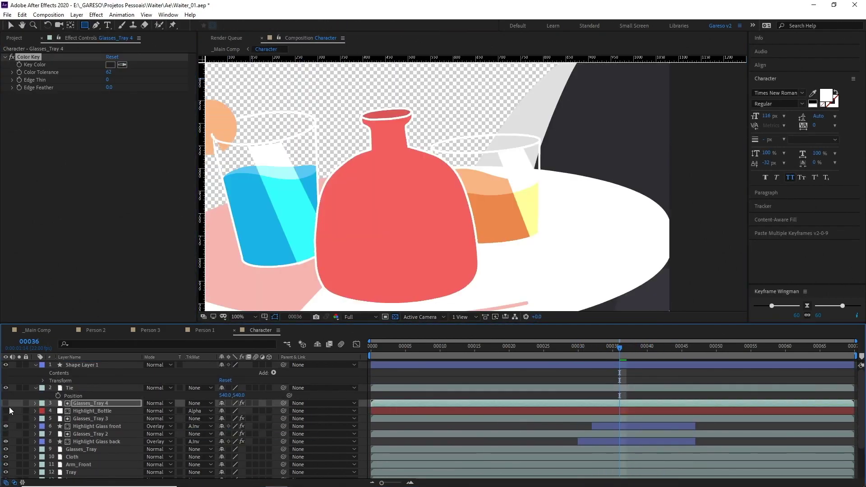
left_click(5, 410)
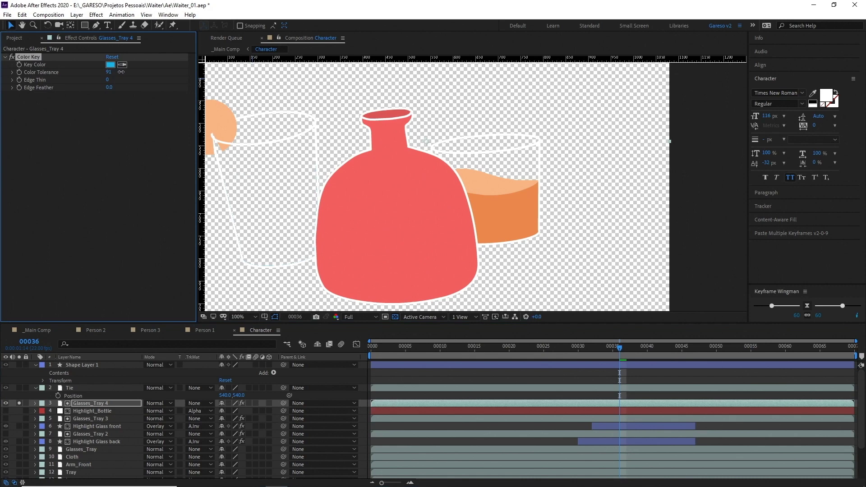
left_click(92, 411)
Step: Start drawing a mask on the bottle highlight layer
key("g")
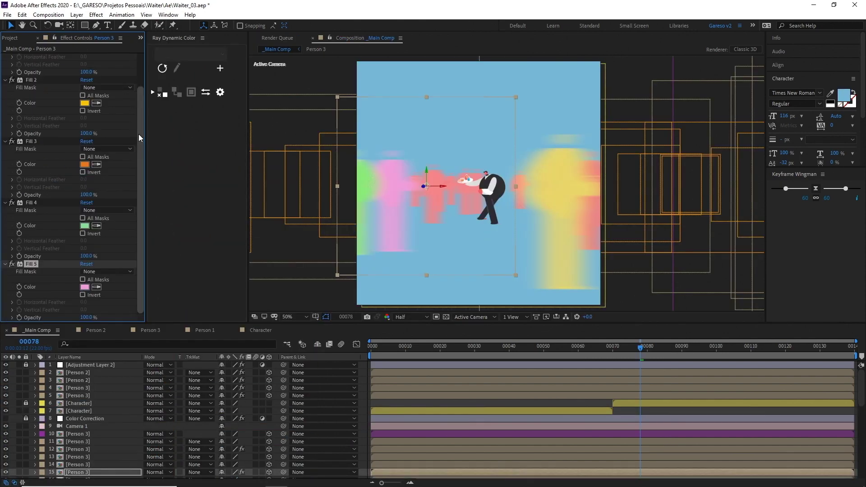
Step: Confirm creating the Waiter Palette in Ray Dynamic Color and select the pink background figure
scroll(36, 263, "down", 3)
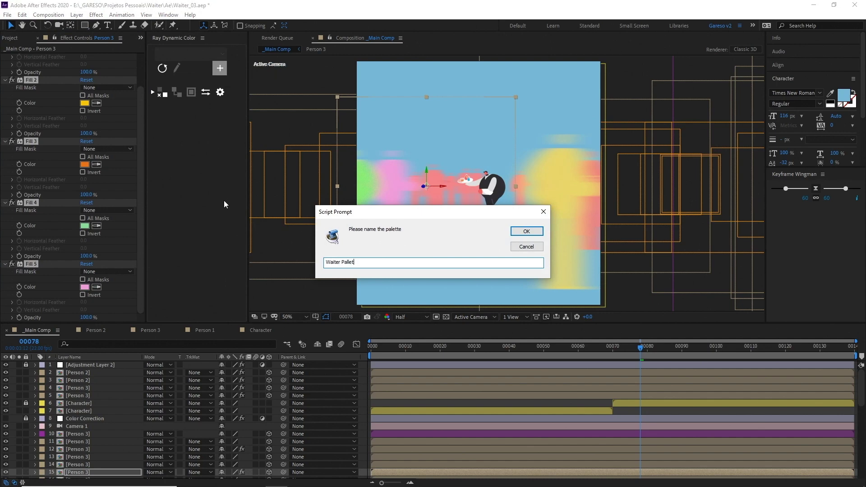
key("Return")
key("Return")
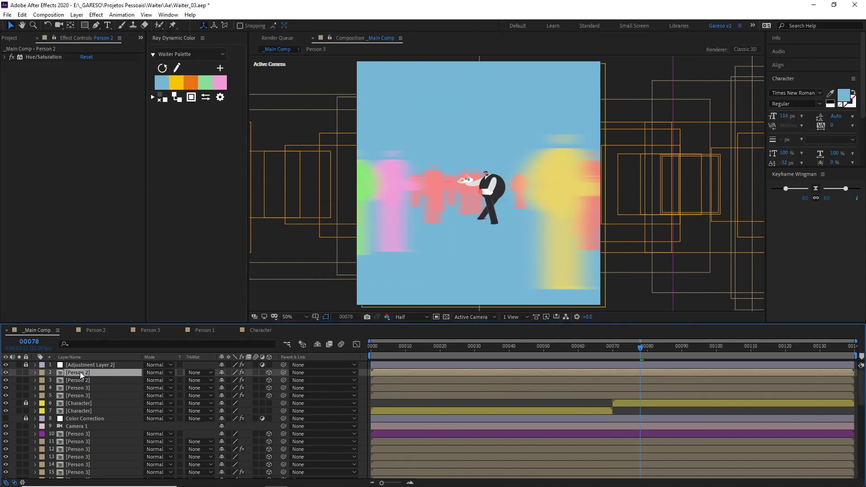
left_click(433, 202)
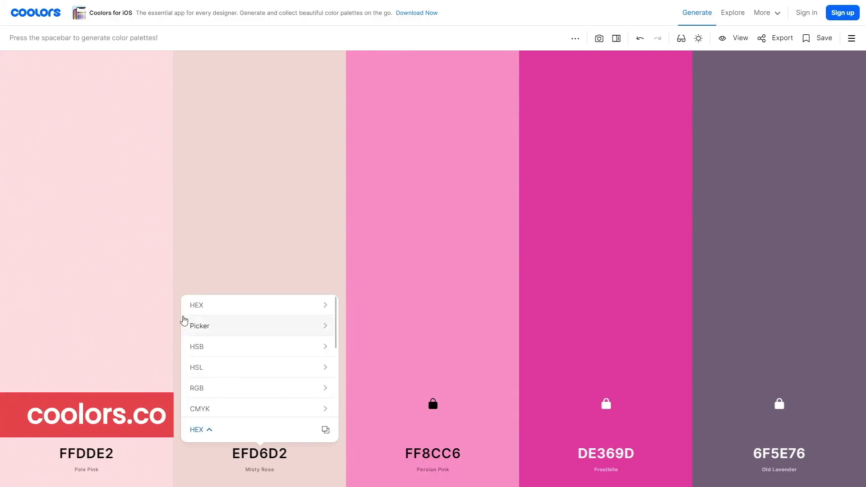
Step: Adjust the second swatch's green and blue to reach Champagne Pink EFD6C4, shown as hex
left_click(194, 389)
left_click_drag(309, 370, 299, 370)
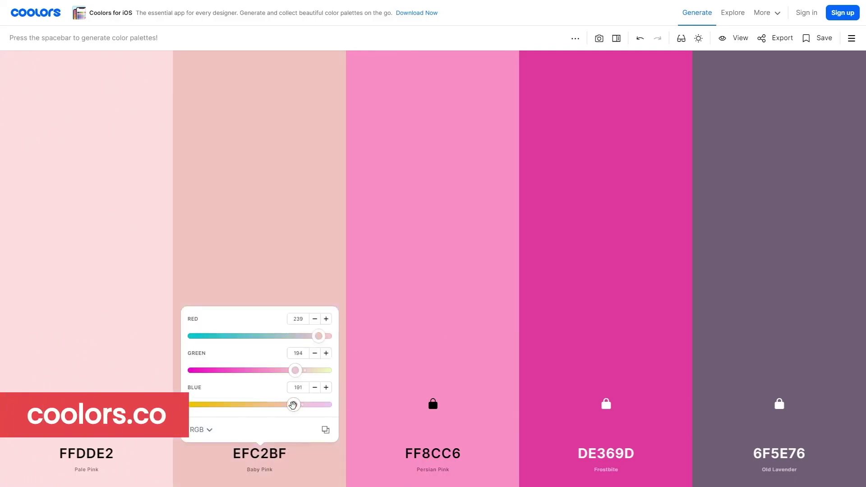
left_click_drag(293, 405, 296, 405)
mouse_move(295, 370)
left_mouse_down()
mouse_move(284, 371)
mouse_move(306, 371)
left_mouse_up()
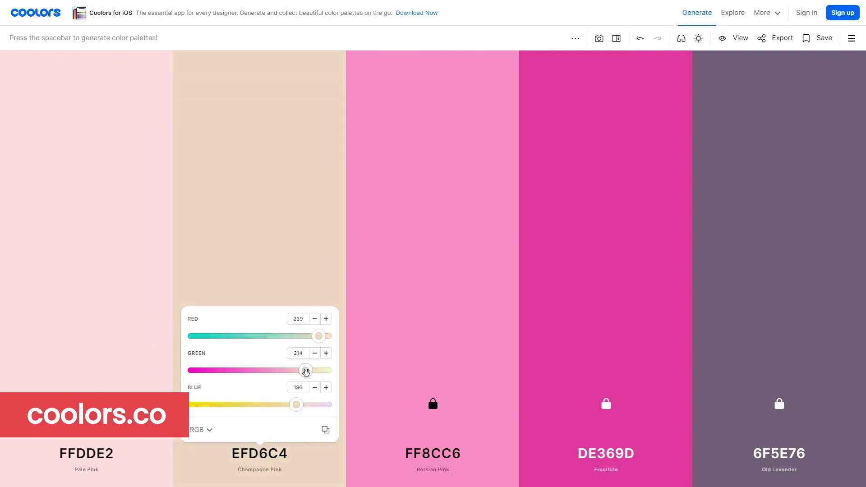
left_click(199, 430)
left_click(194, 304)
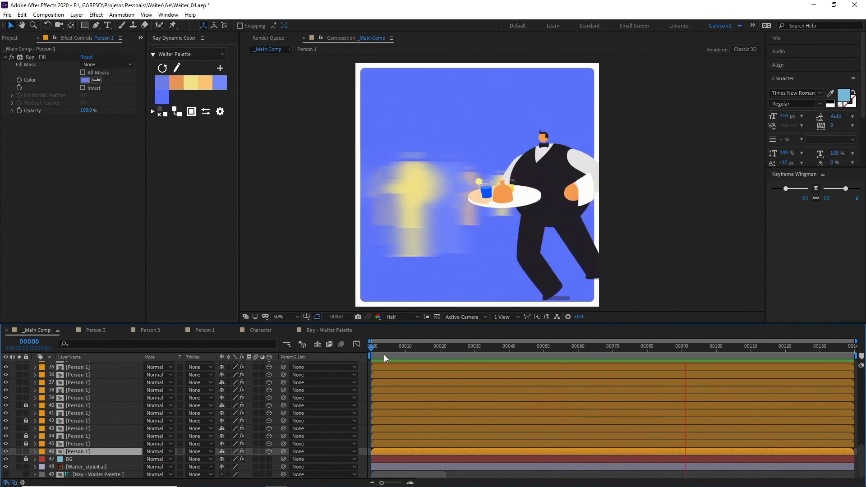
Step: Give Character a peach Darker Color inner shadow at -107° angle with 15% noise
left_click_drag(383, 354, 503, 343)
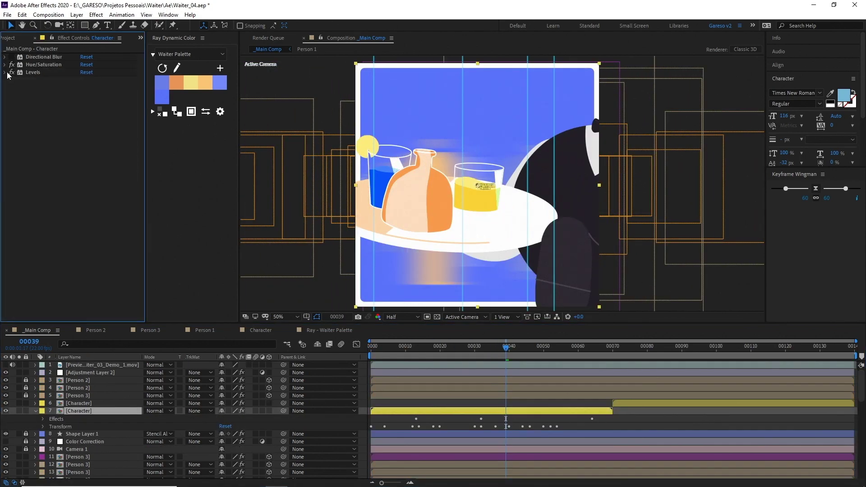
left_click(77, 14)
mouse_move(135, 246)
left_click(247, 292)
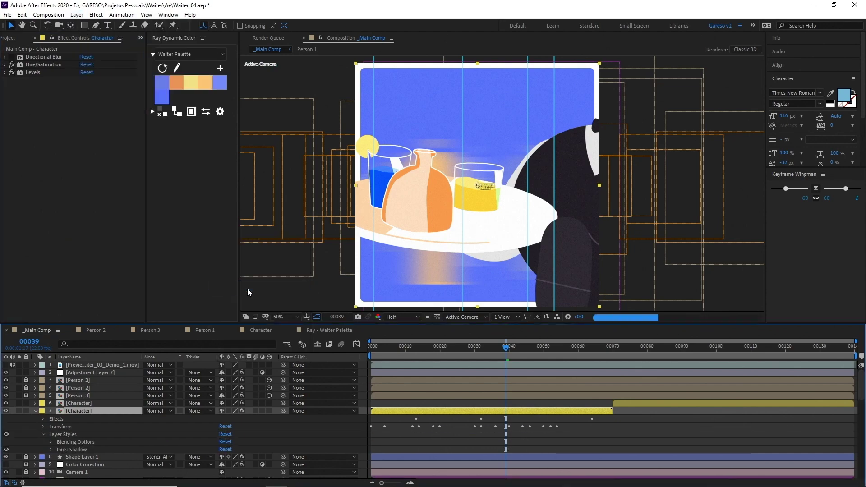
left_click(228, 418)
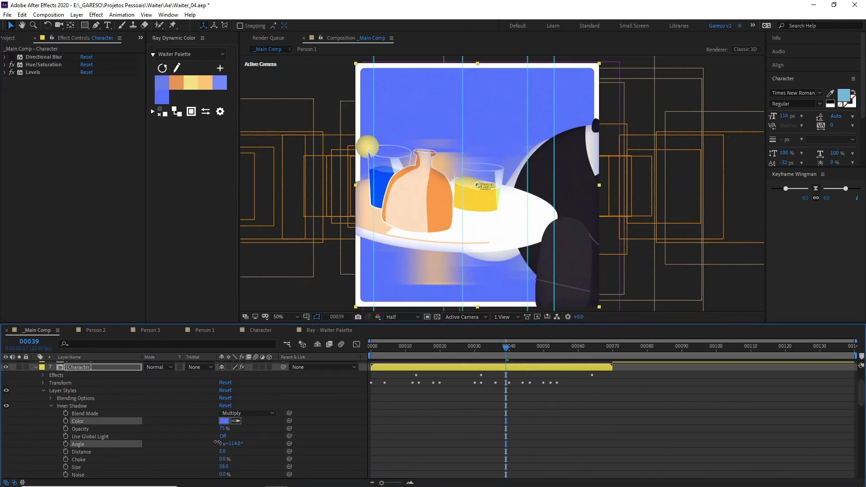
left_click_drag(230, 444, 174, 439)
left_click_drag(224, 475, 244, 452)
left_click(247, 414)
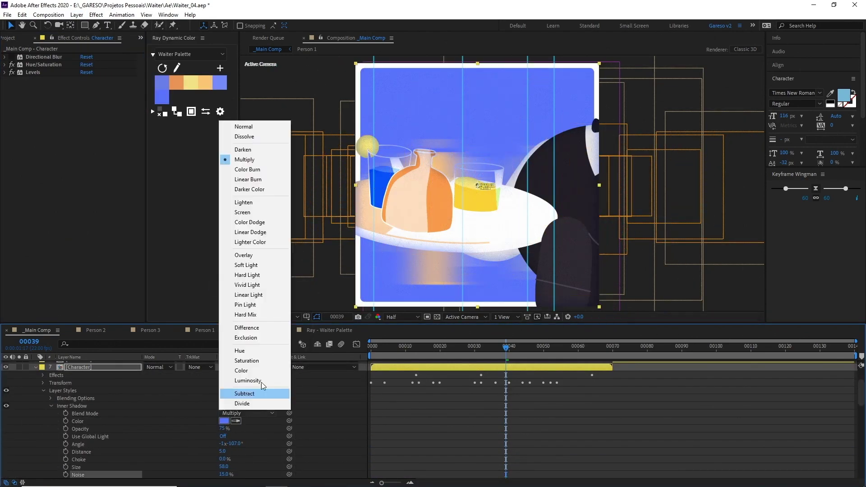
left_click(250, 184)
left_click(236, 421)
left_click(434, 276)
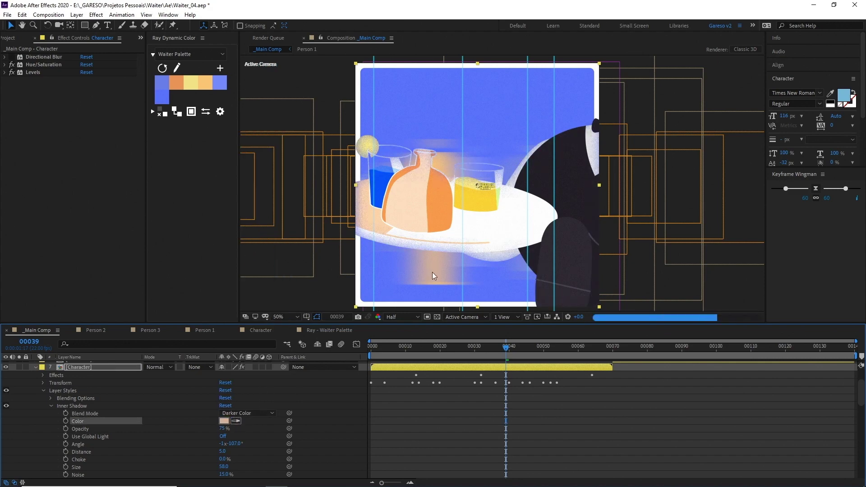
Step: Add a slight Fast Box Blur to Character and nest _Main Comp in a new composition
key("ctrl+alt+y")
key("ctrl+space")
key("Escape")
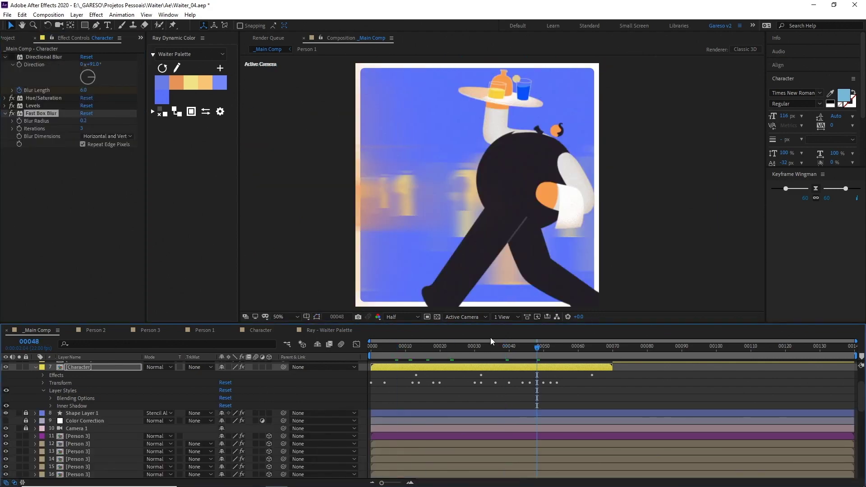
left_click_drag(54, 263, 29, 318)
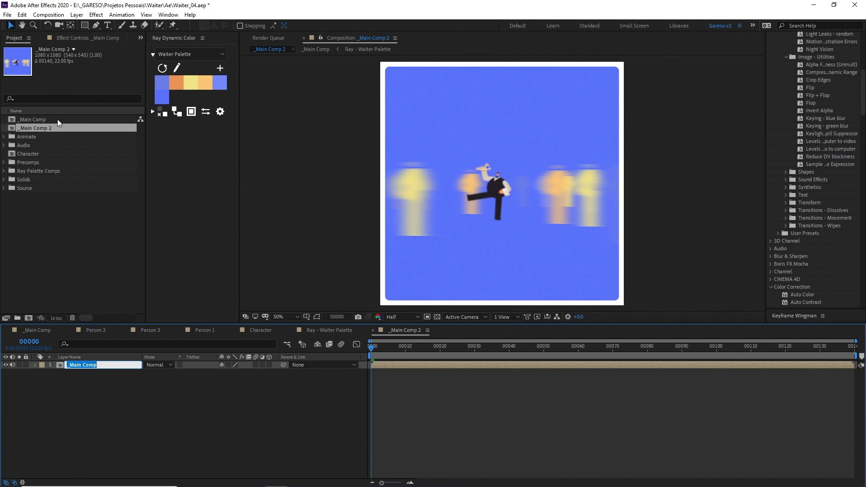
Step: Rename the nested comp to _Main Comp Final Color, open it, and duplicate its layer twice
double_click(45, 119)
key("Return")
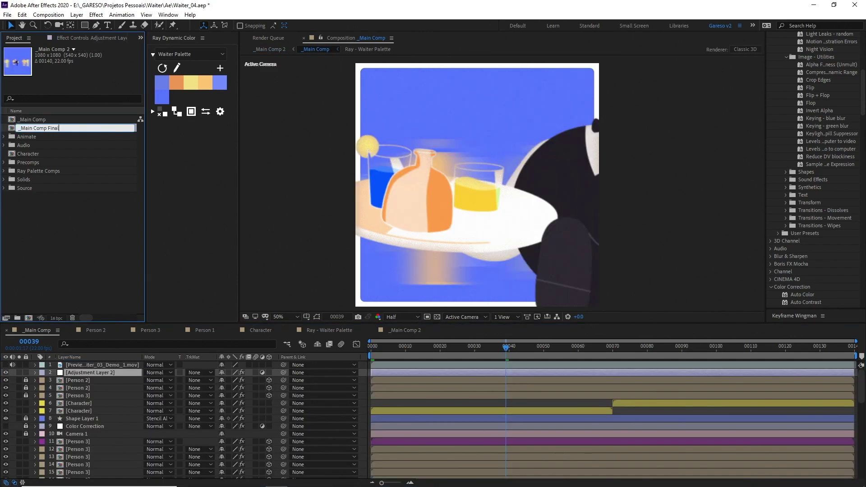
double_click(131, 129)
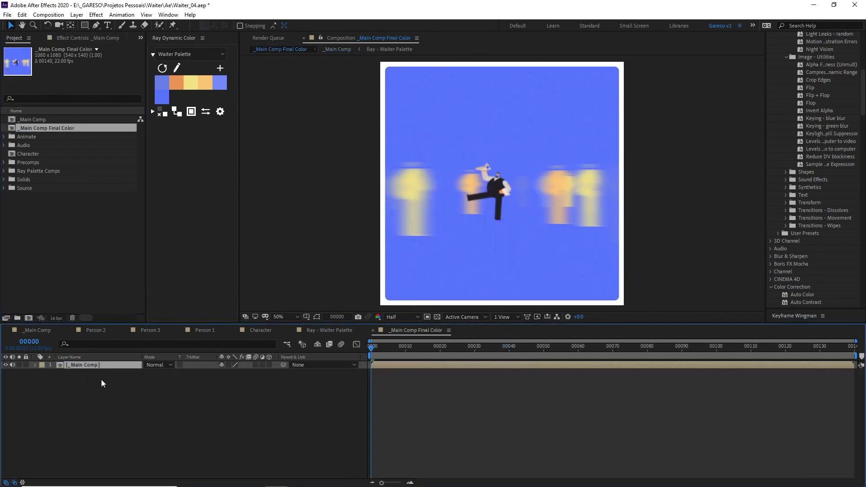
key("ctrl+d")
key("ctrl+d")
Step: Apply Shift Channels to the top copy, turning off green and blue to keep red only
key("ctrl+space")
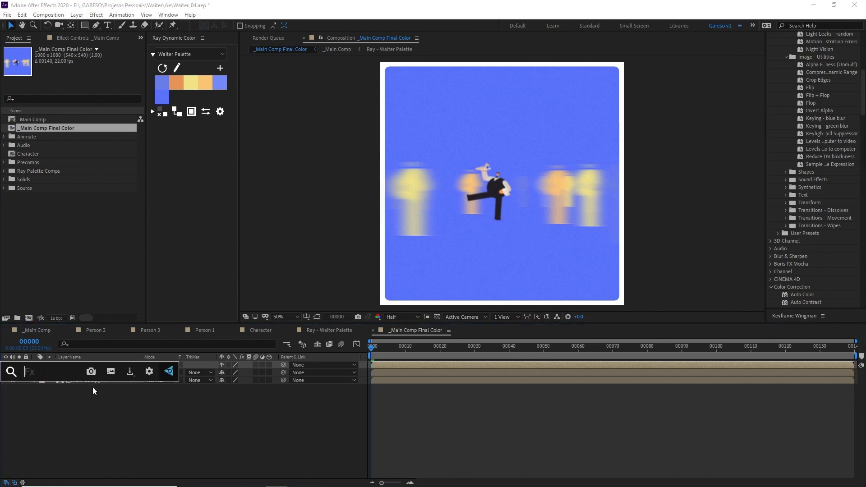
type("shift")
key("Return")
left_click(104, 80)
left_click(104, 178)
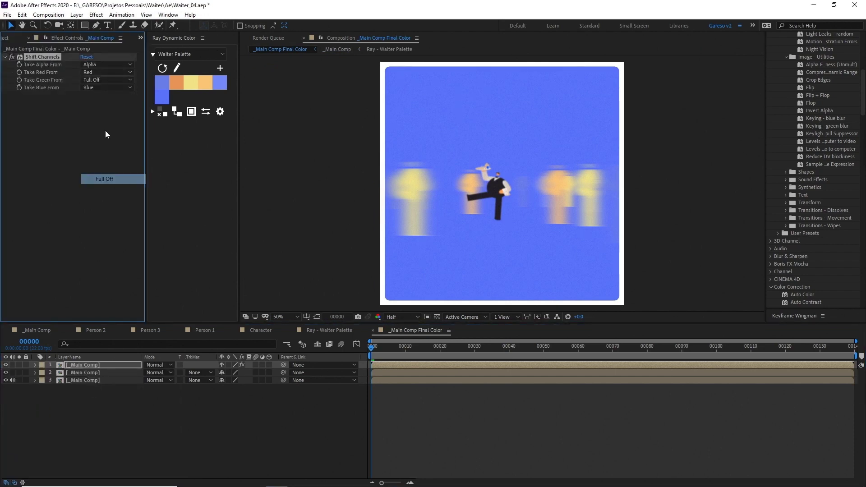
left_click(106, 87)
left_click(108, 186)
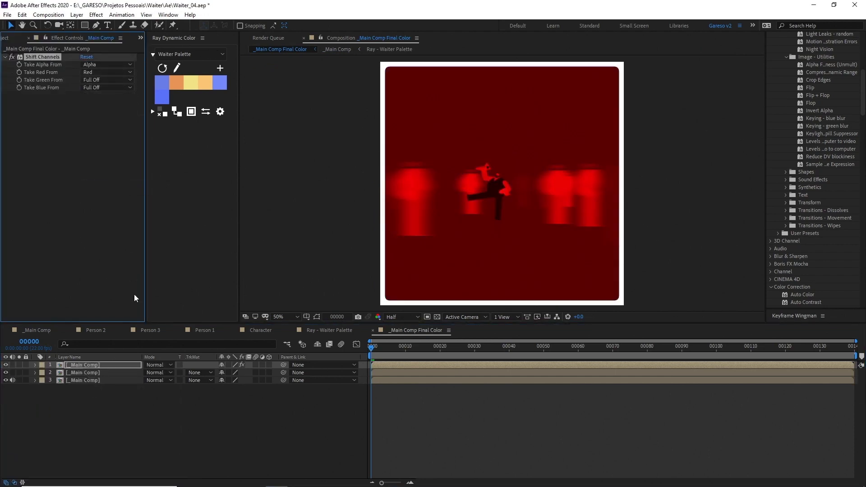
Step: On the second copy, turn off the red channel and set the green channel
left_click(137, 373)
left_click(100, 73)
left_click(104, 170)
left_click(104, 80)
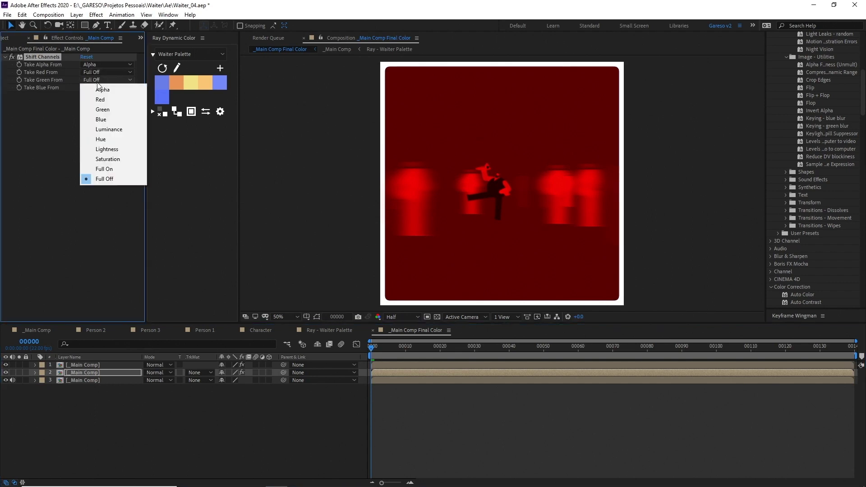
left_click(103, 172)
Step: On the third copy, turn off red and set the blue channel fully on
left_click(89, 381)
left_click(91, 75)
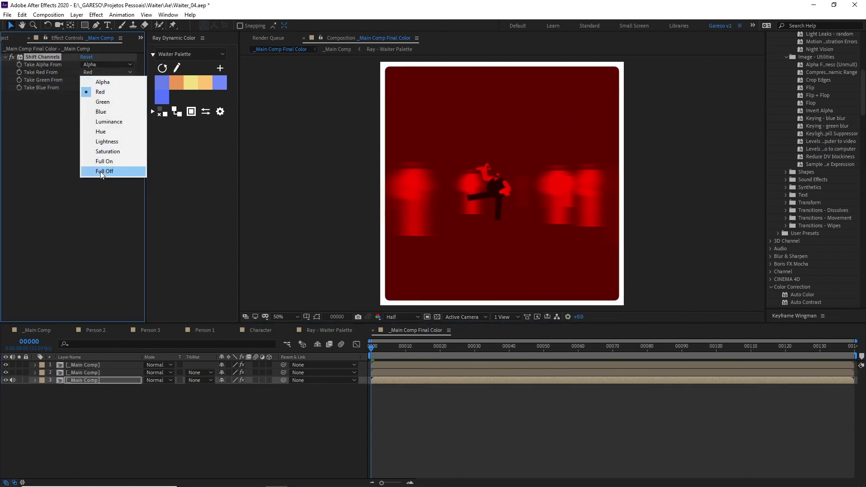
left_click(100, 172)
left_click(106, 87)
left_click(103, 160)
Step: Set all three channel copies to Screen blending mode
left_click(155, 372)
left_click(155, 372)
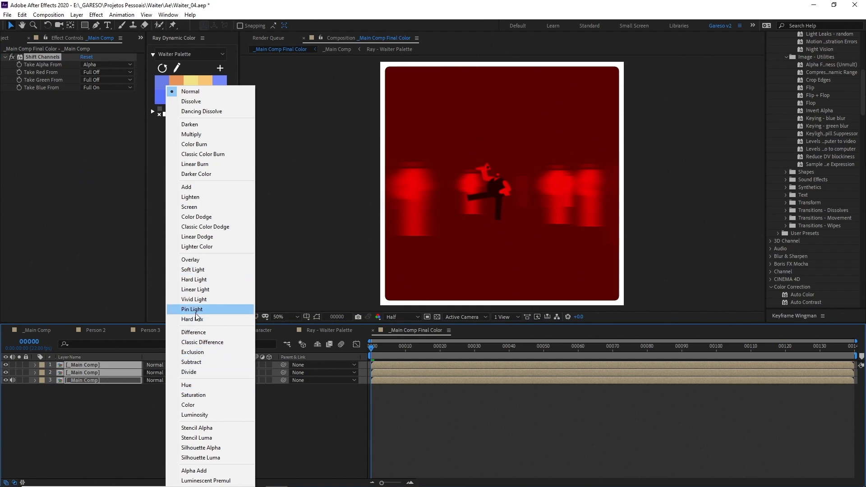
left_click(189, 207)
left_click(101, 391)
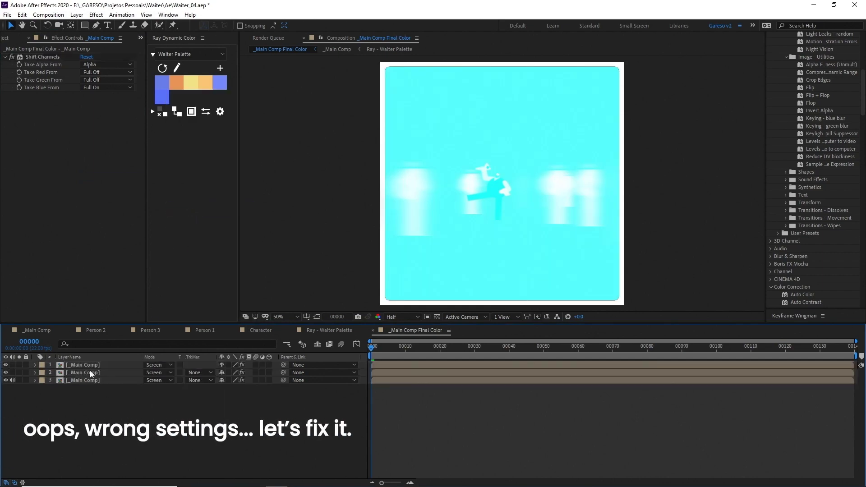
Step: Fix the Shift Channels sources: green from Green on the second copy, blue from Blue on the third
left_click(88, 366)
left_click(85, 373)
left_click(103, 80)
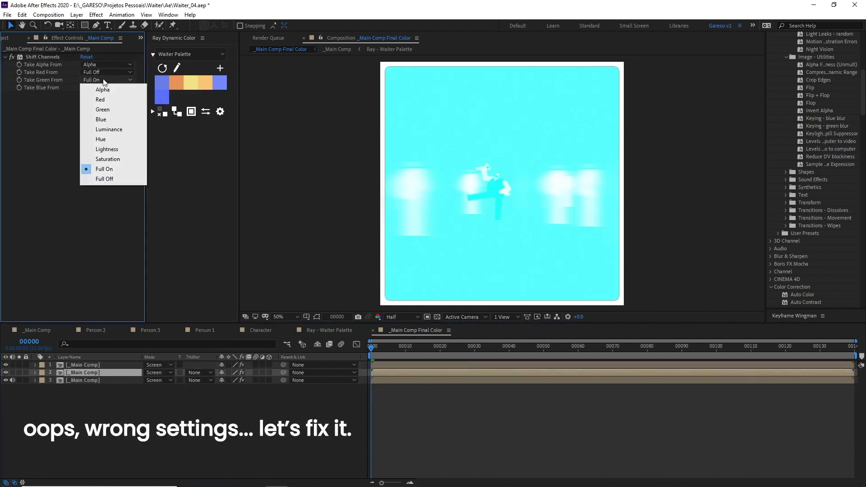
left_click(112, 112)
key("ctrl+Down")
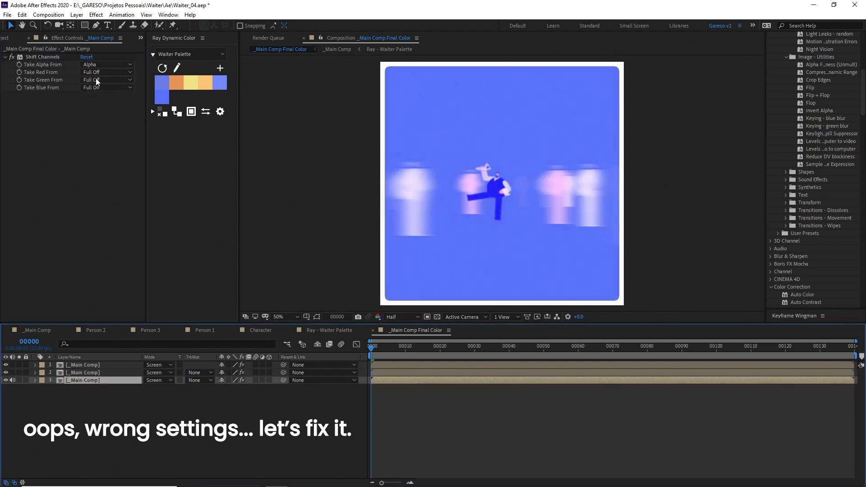
left_click(96, 79)
left_click(121, 115)
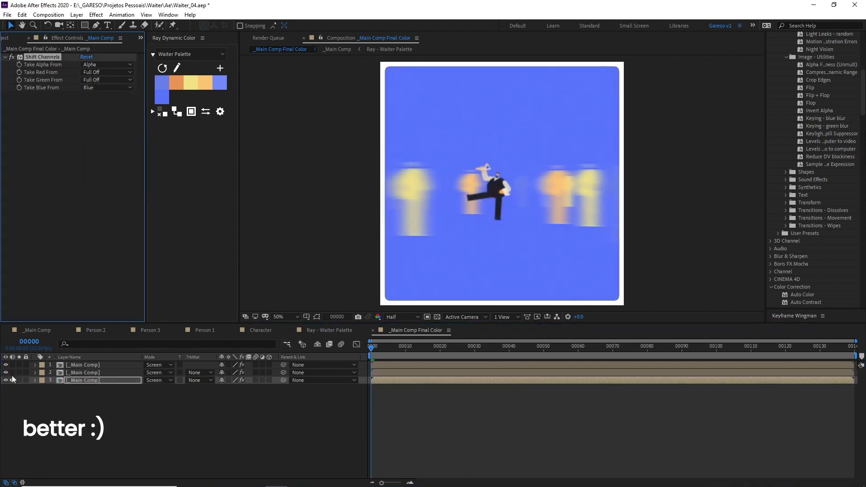
key("ctrl+Up")
key("ctrl+Up")
key("ctrl+space")
Step: Apply Optics Compensation to the red, green and blue copies with Field of View 2.9, 7.1 and 15.0
key("Return")
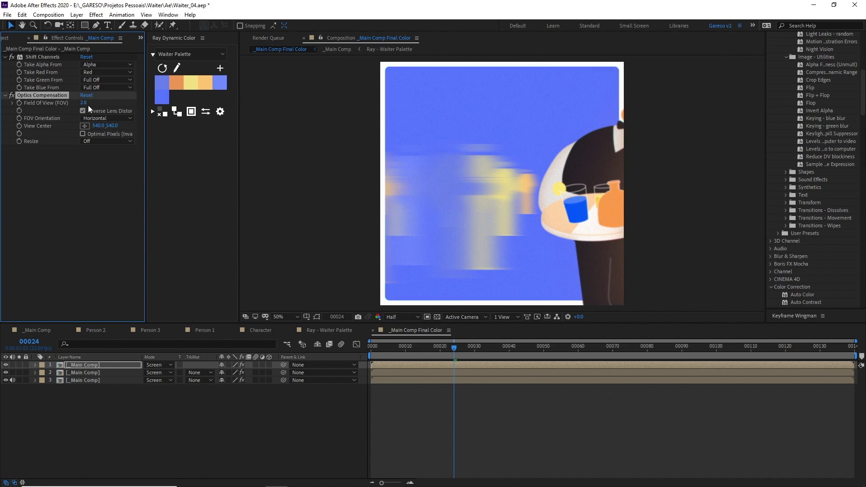
left_click(96, 374)
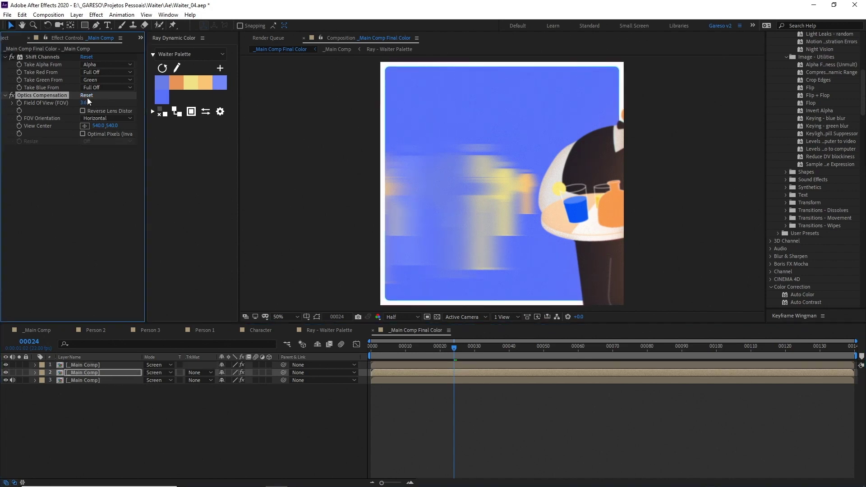
key("ctrl+Down")
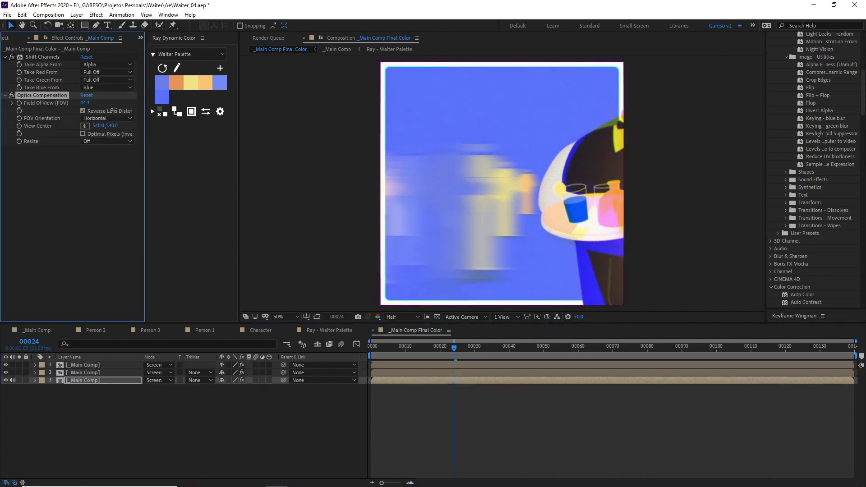
Step: Solo the second copy to try CC RepeTile, undo it, unsolo, and preview the animation
left_click(19, 373)
key("ctrl+Up")
key("ctrl+space")
type("repetile")
key("Return")
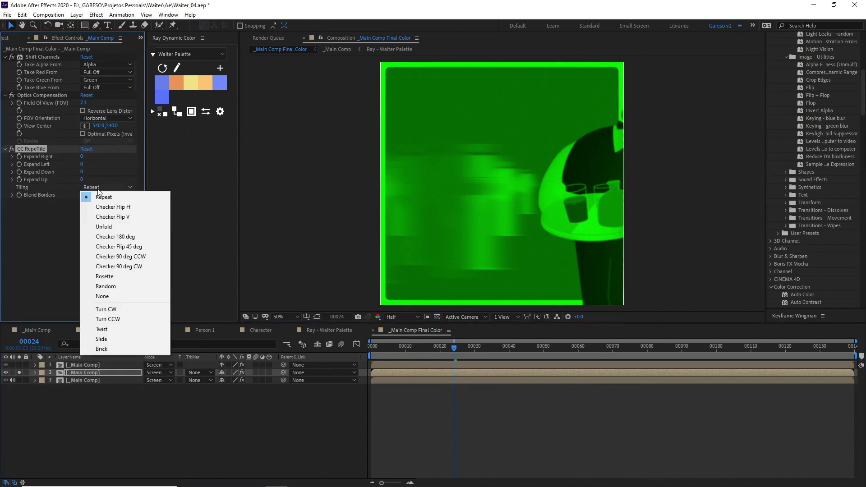
key("ctrl+z")
key("ctrl+z")
left_click(469, 347)
key("space")
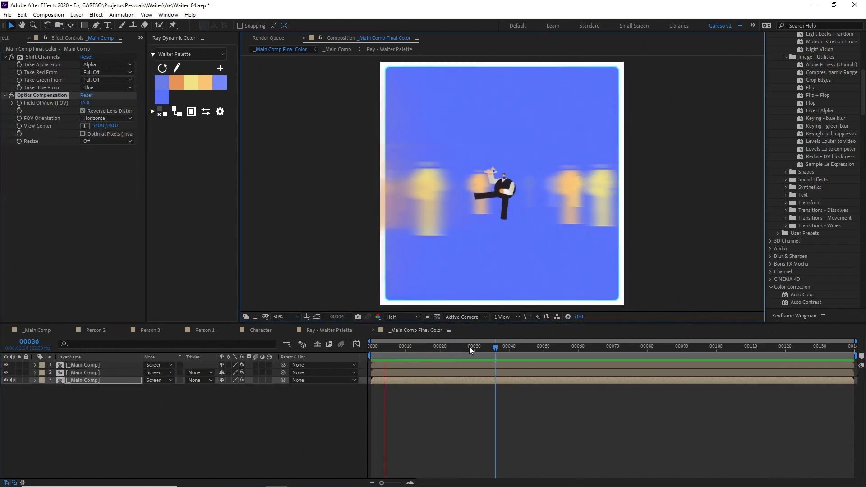